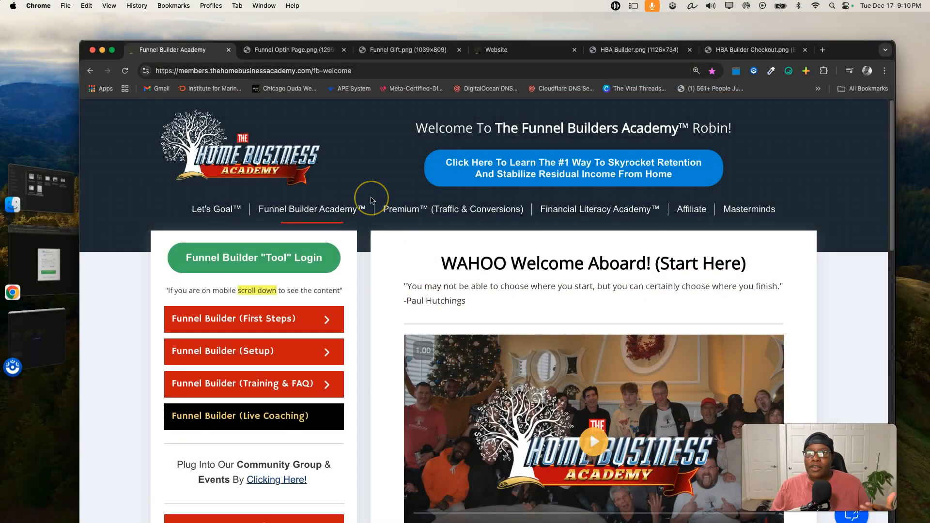
# Look over the funnel opt-in page image and the funnel gift page image
pyautogui.click(306, 52)
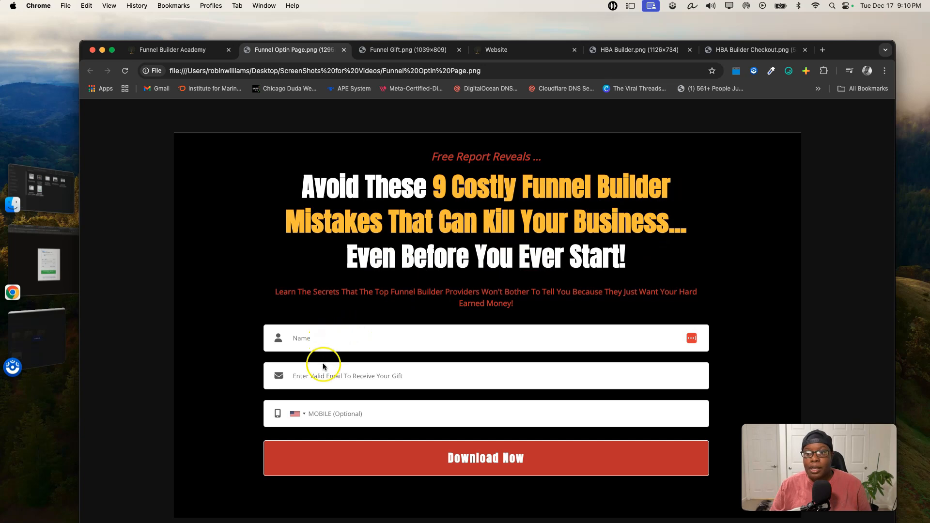
pyautogui.click(398, 49)
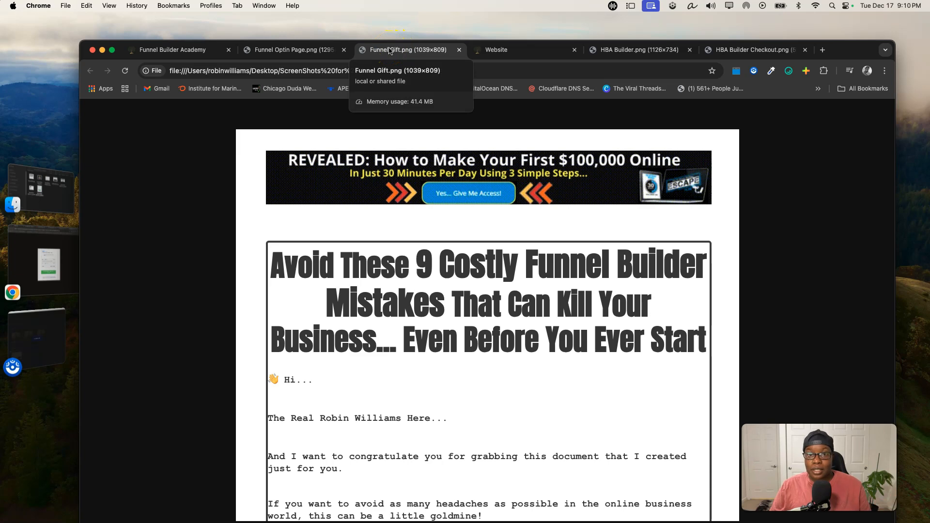
# Switch to the website builder page and delete the existing FAQ accordion beneath the "Begin the change of your life today?" banner
pyautogui.click(523, 52)
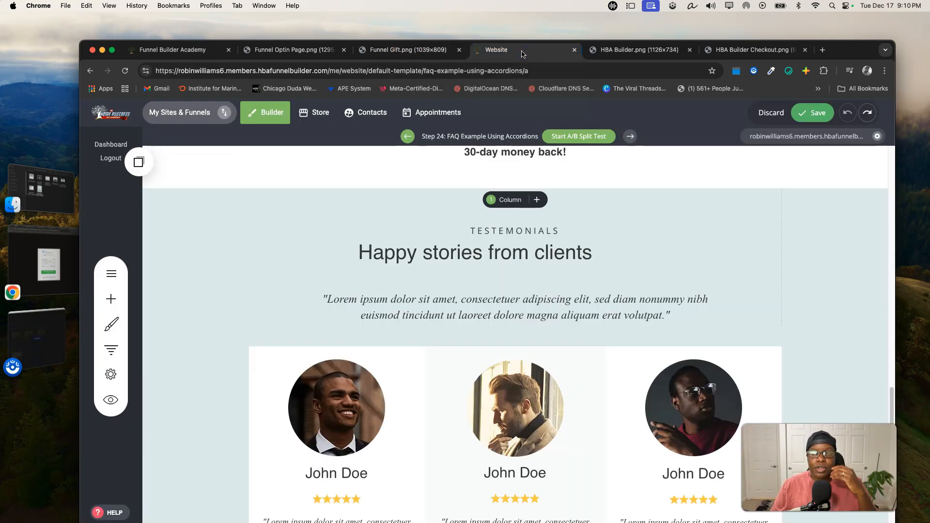
pyautogui.moveTo(847, 53); pyautogui.dragTo(837, 47)
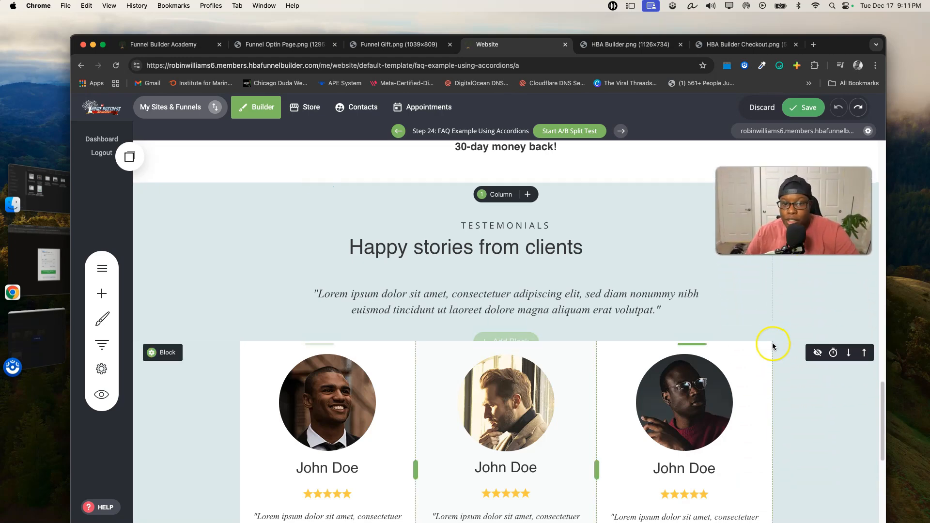
pyautogui.scroll(-8, 378, 391)
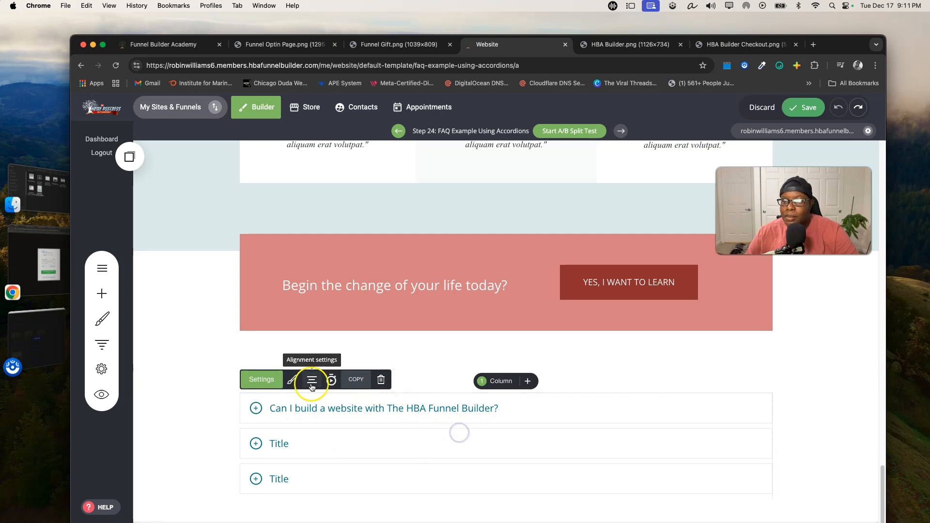
pyautogui.click(380, 380)
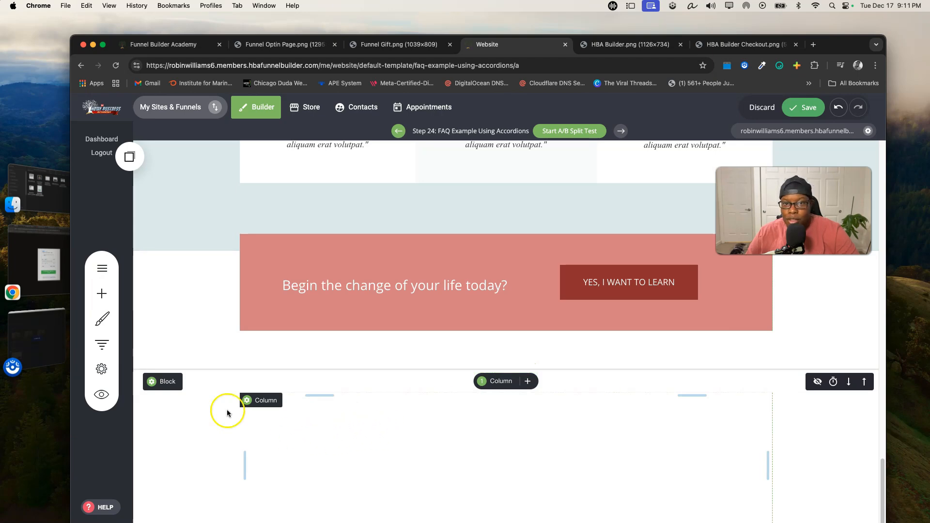
# Add an Accordion widget with its first tab duplicated to the empty column below the banner, and open its styling options
pyautogui.click(97, 293)
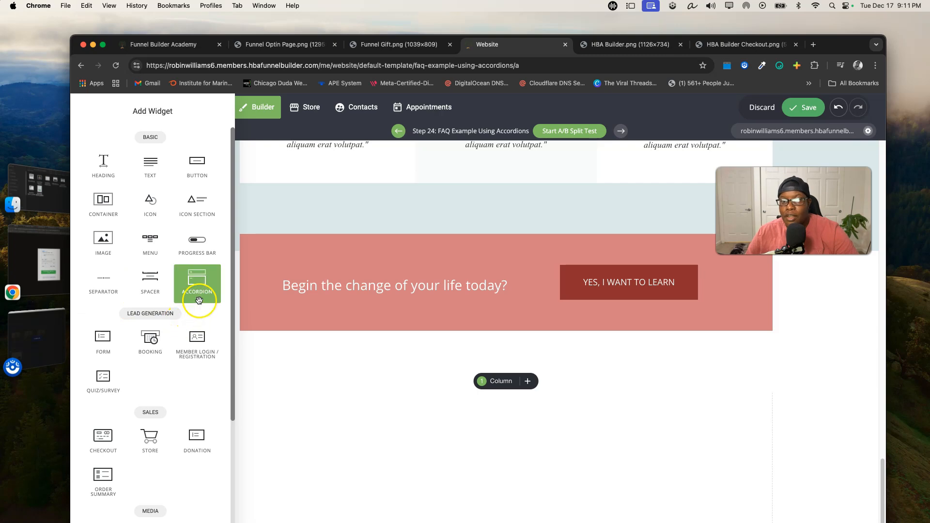
pyautogui.moveTo(196, 272); pyautogui.dragTo(577, 395)
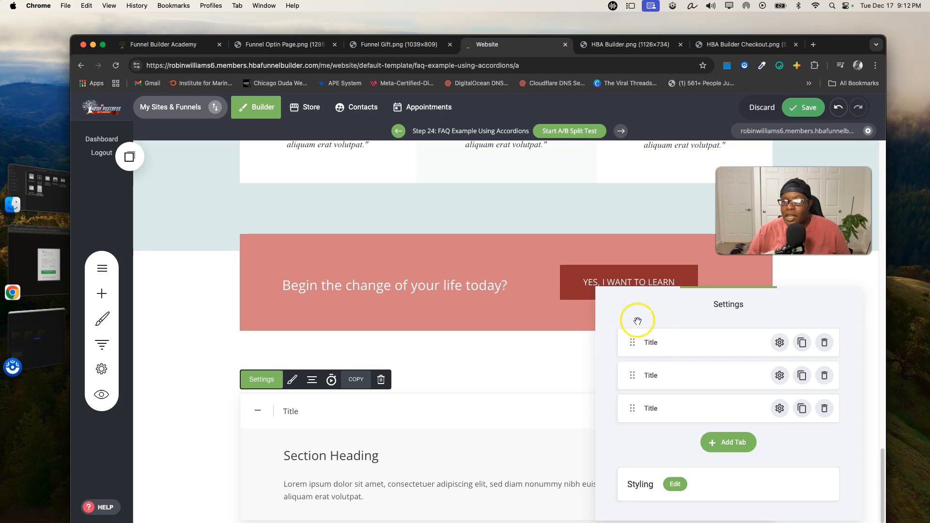
pyautogui.click(801, 343)
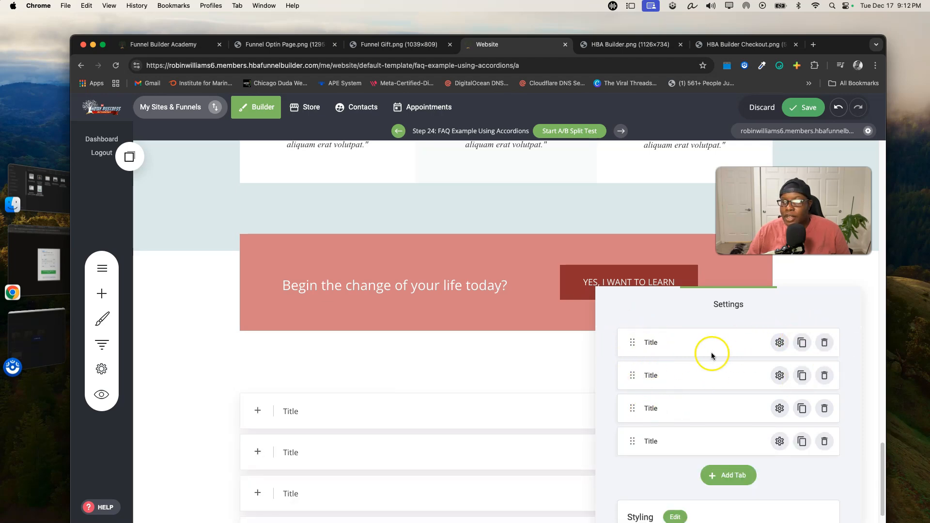
pyautogui.moveTo(769, 308); pyautogui.dragTo(593, 191)
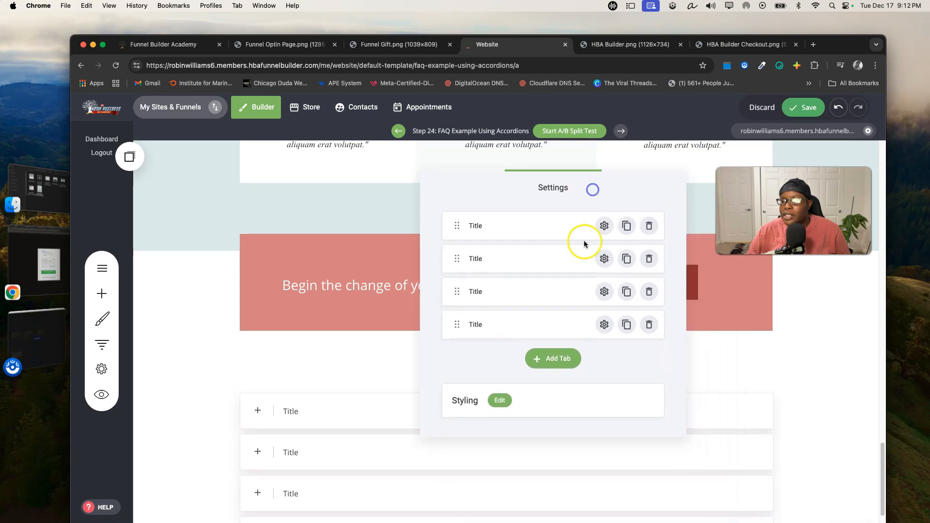
pyautogui.click(500, 401)
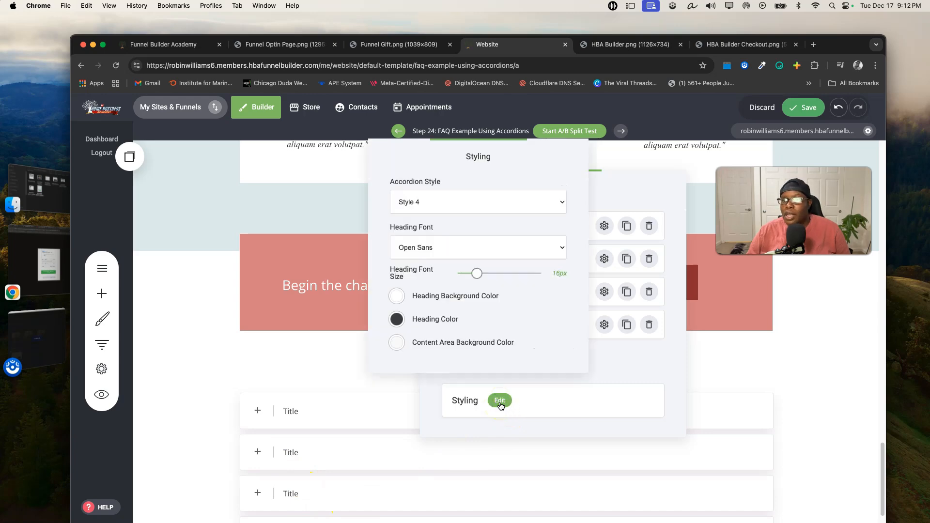
# Try Style 1, Style 2 and Style 3 on the accordion, and return it to Style 4
pyautogui.click(425, 204)
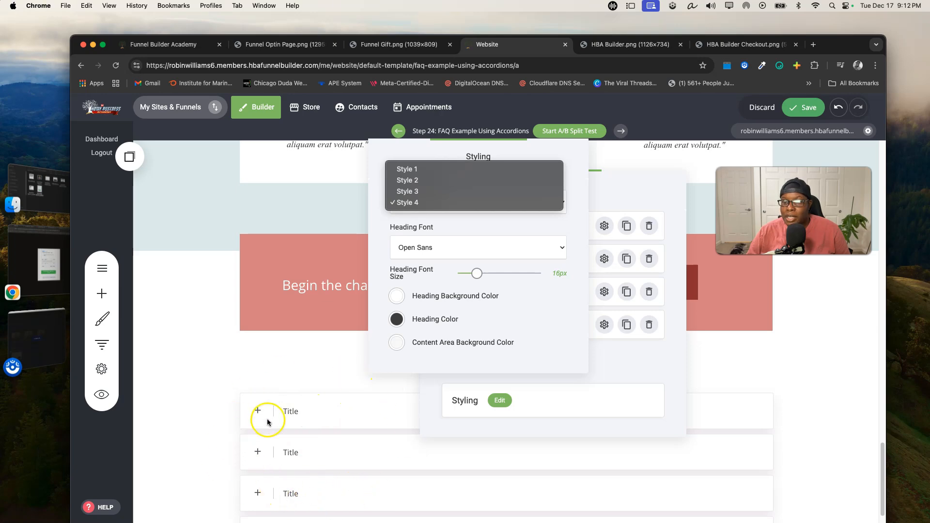
pyautogui.click(421, 169)
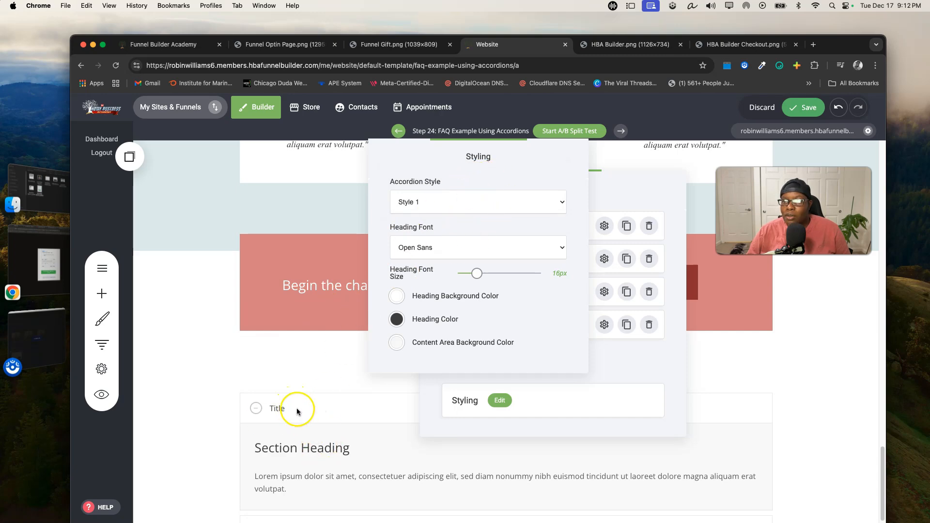
pyautogui.click(451, 203)
pyautogui.click(414, 214)
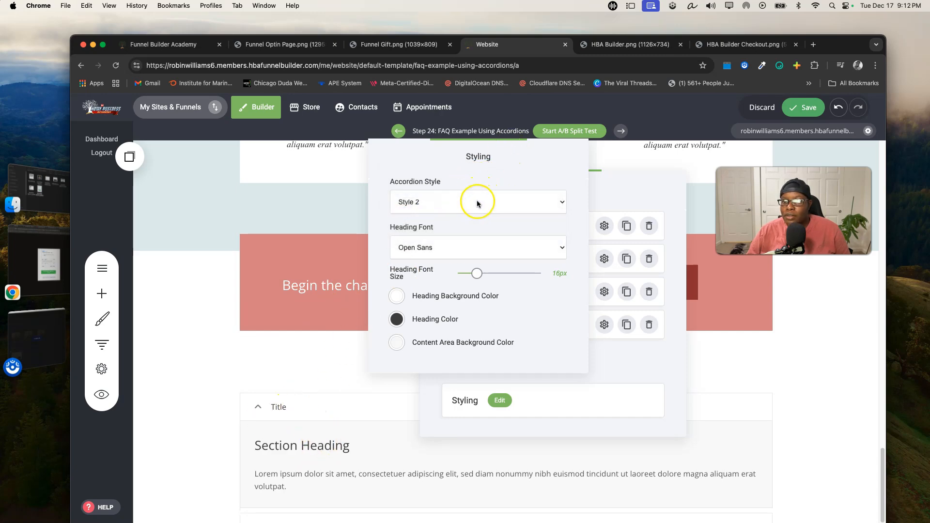
pyautogui.click(423, 202)
pyautogui.click(426, 210)
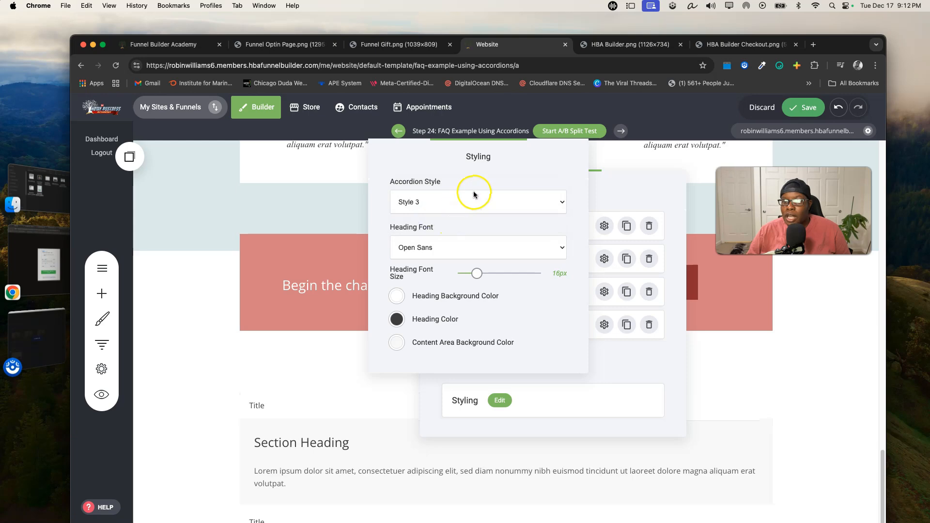
pyautogui.click(458, 210)
pyautogui.click(441, 213)
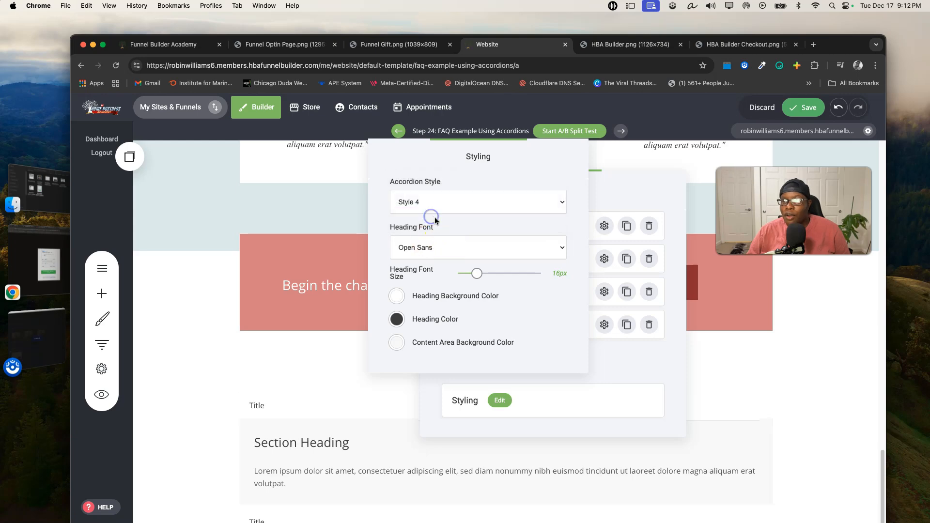
# Set the accordion's heading font size to 21 px, keeping the Open Sans font and white heading background
pyautogui.click(451, 244)
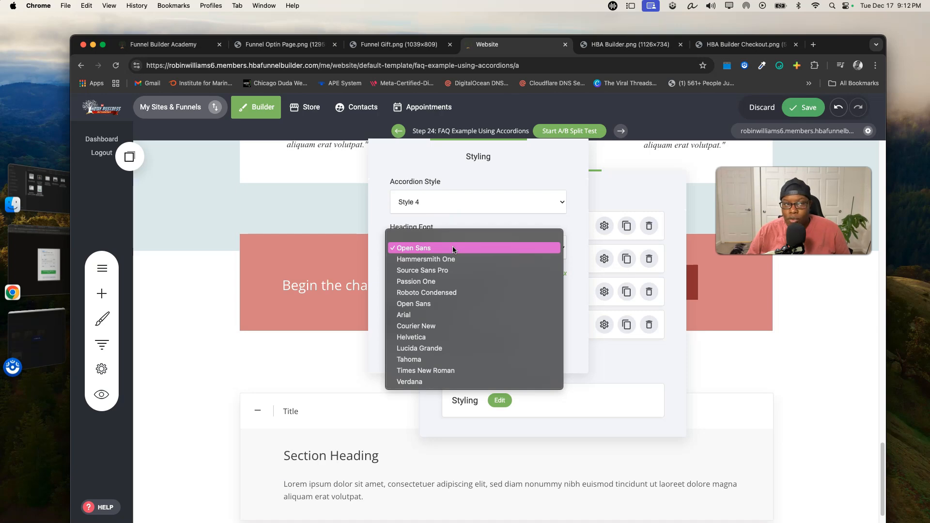
pyautogui.click(427, 219)
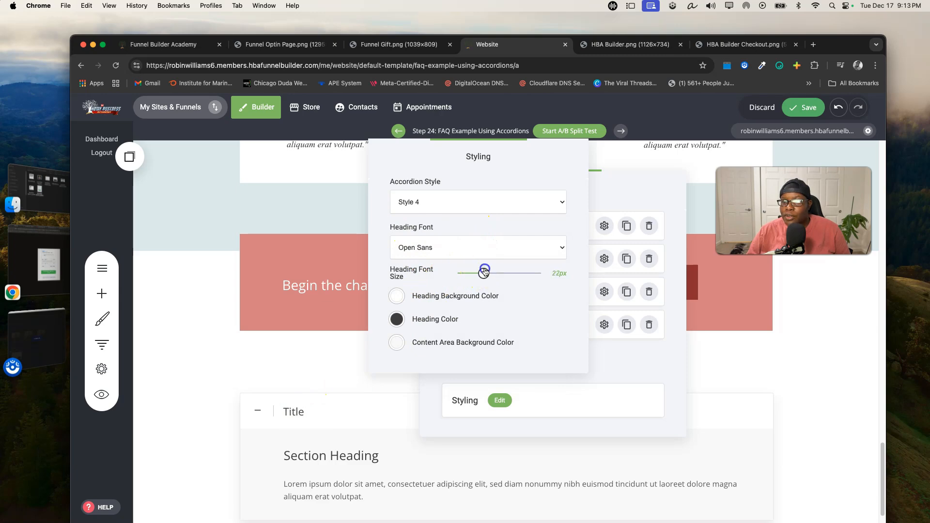
pyautogui.click(396, 297)
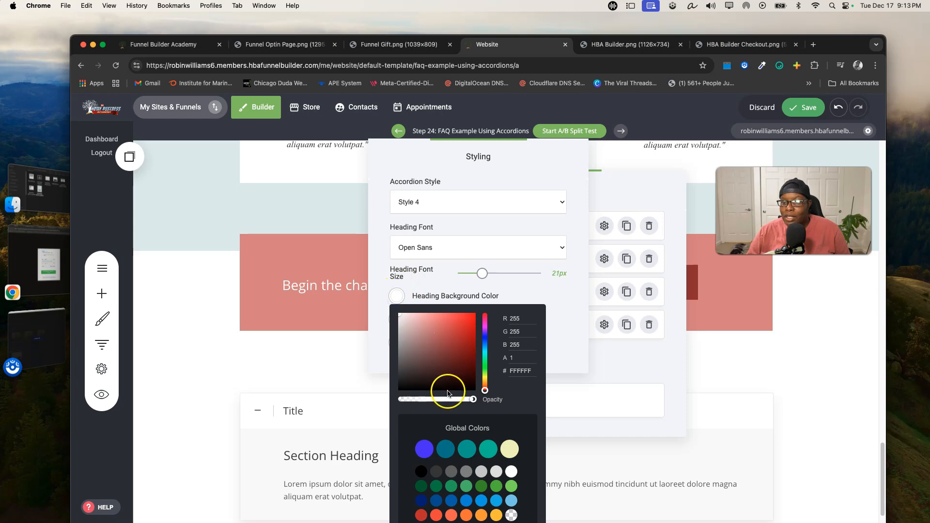
pyautogui.click(442, 290)
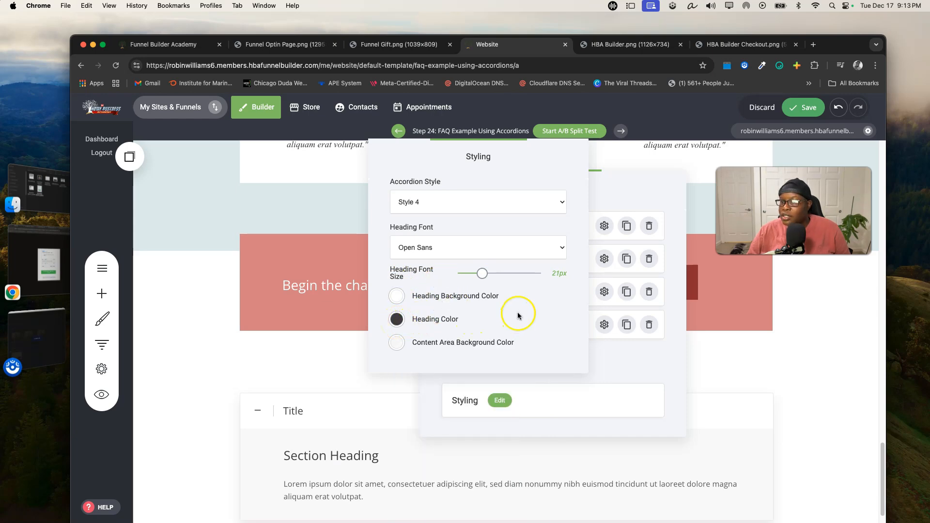
# Sample the salmon background colour of the "Begin the change of your life today?" banner with the colour picker extension
pyautogui.click(761, 69)
pyautogui.click(739, 80)
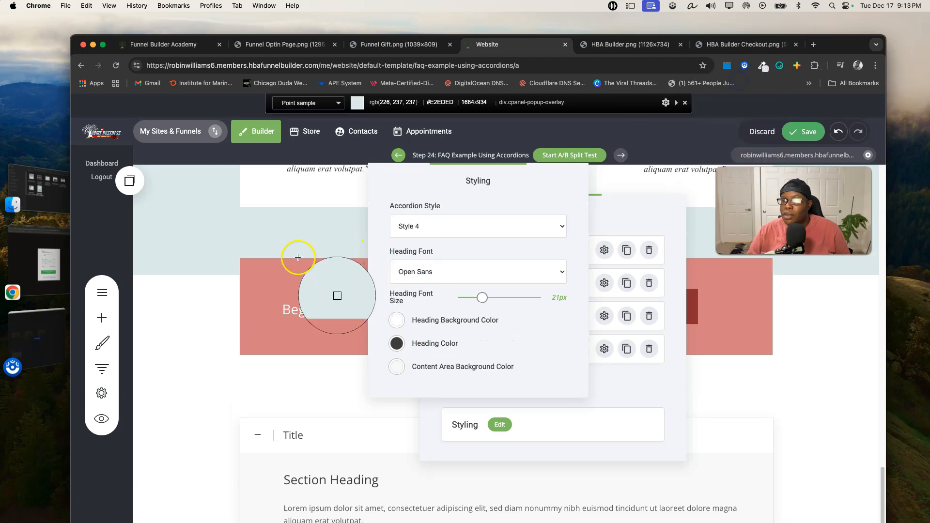
pyautogui.click(288, 271)
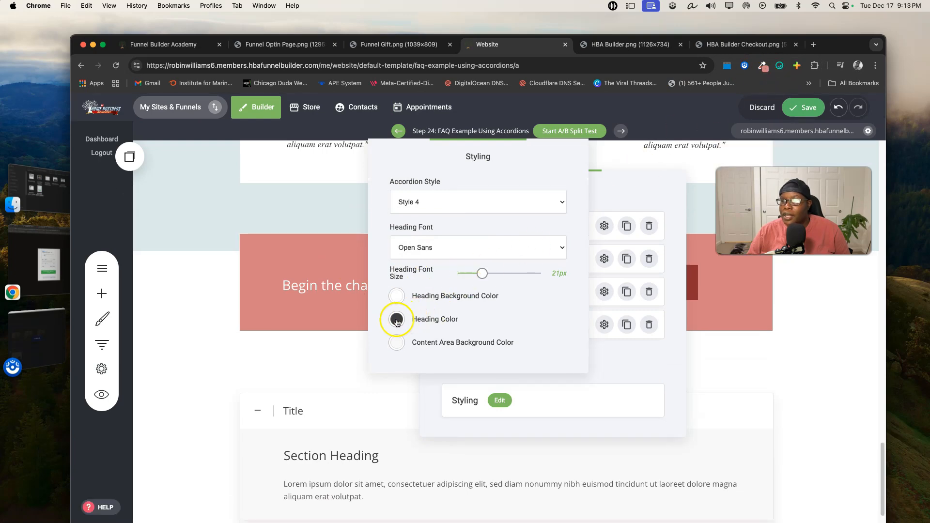
# Set the accordion's Heading Color to the sampled D48B8D, close its settings and save the page
pyautogui.click(396, 318)
pyautogui.click(524, 378)
pyautogui.doubleClick(523, 378)
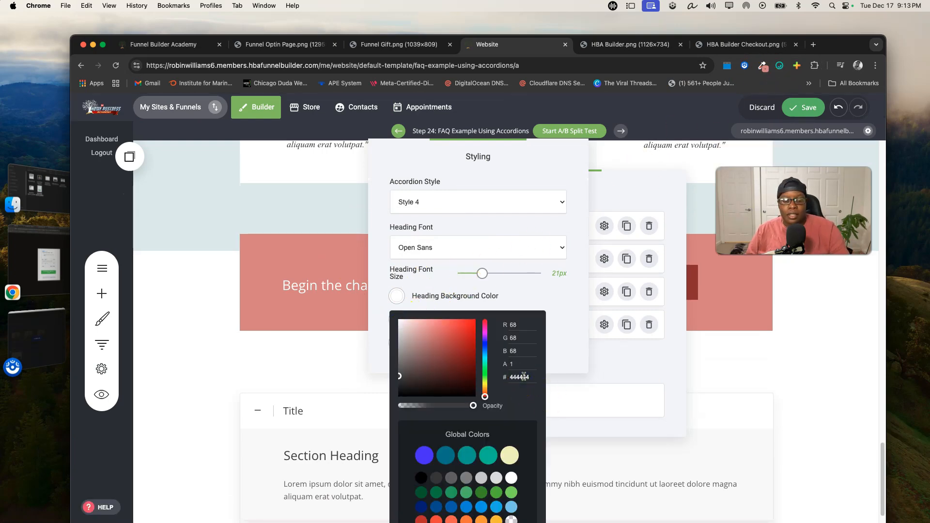
pyautogui.press('super+v')
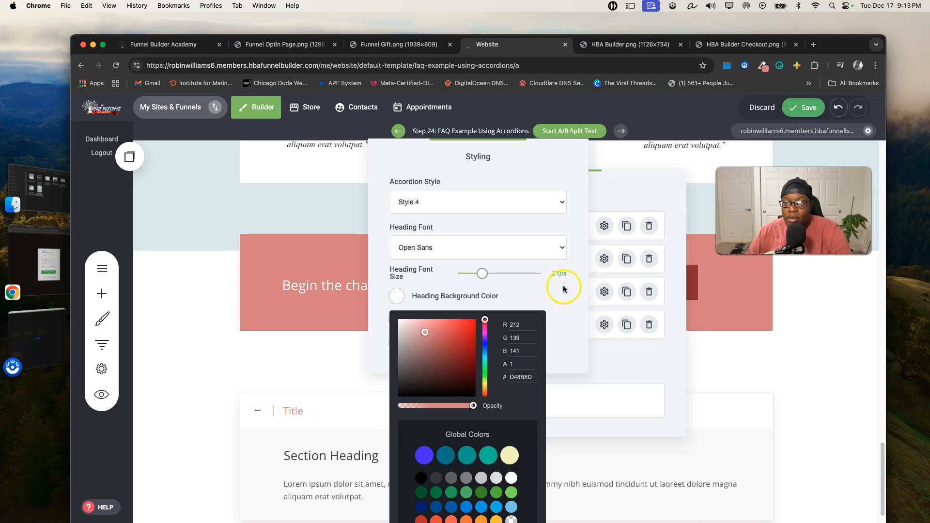
pyautogui.click(546, 291)
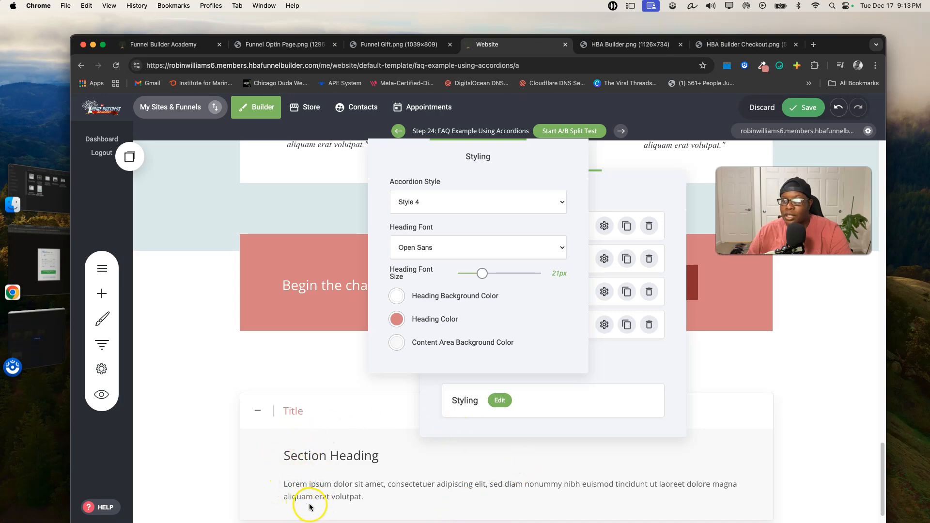
pyautogui.click(644, 349)
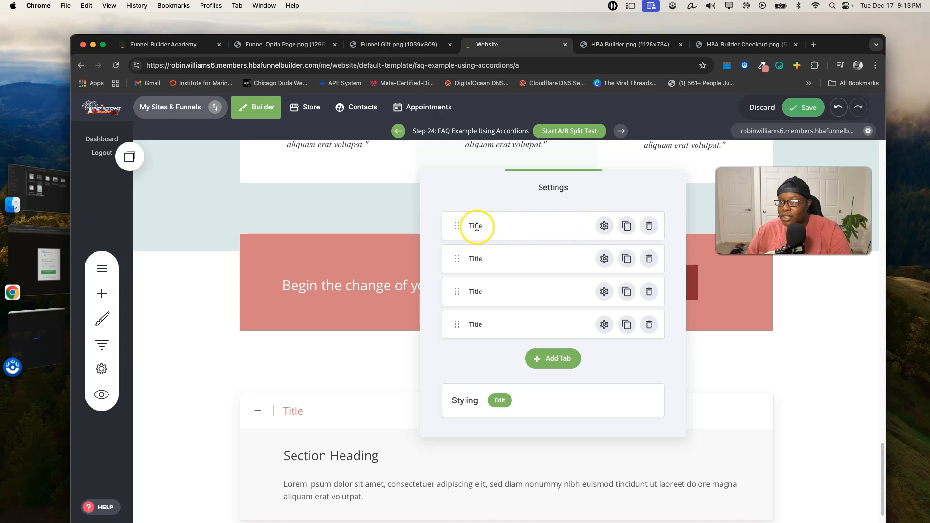
pyautogui.click(361, 375)
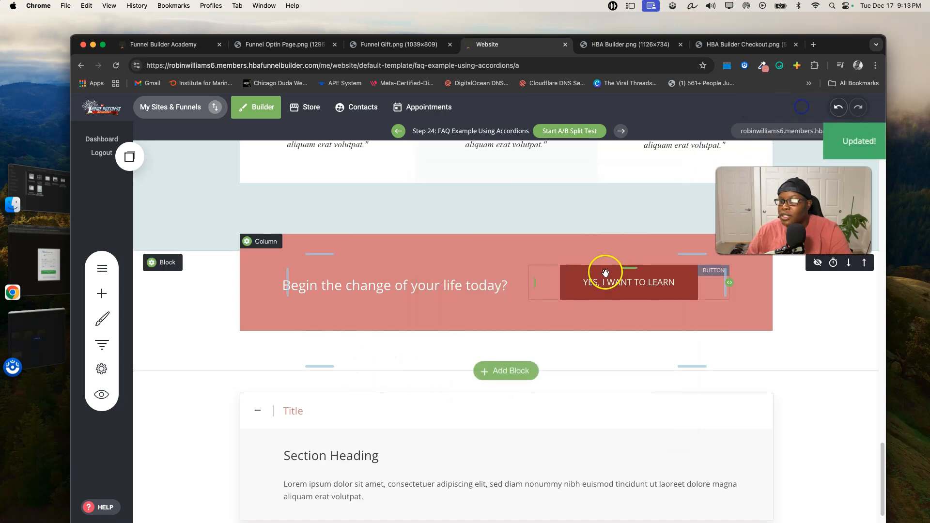
# Rename the accordion's first tab as "First Title Here" in the accordion settings
pyautogui.scroll(-3, 606, 273)
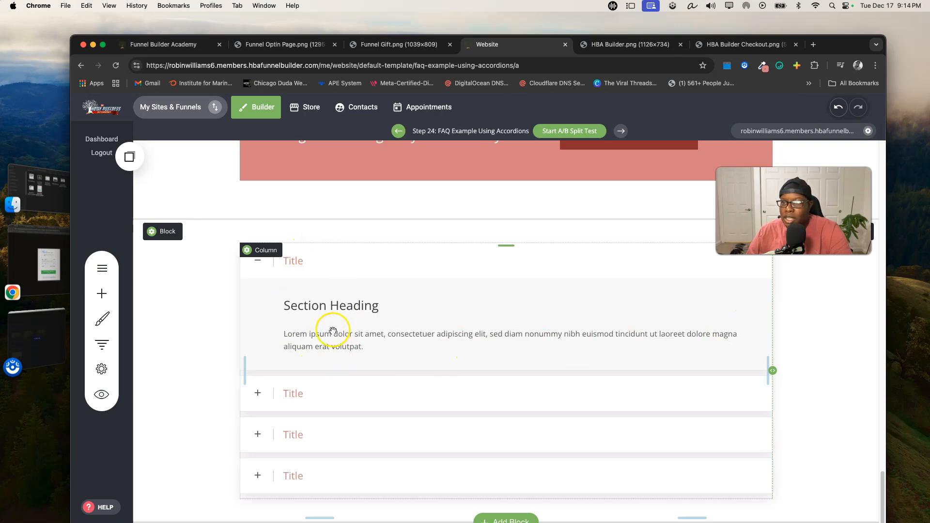
pyautogui.moveTo(249, 237)
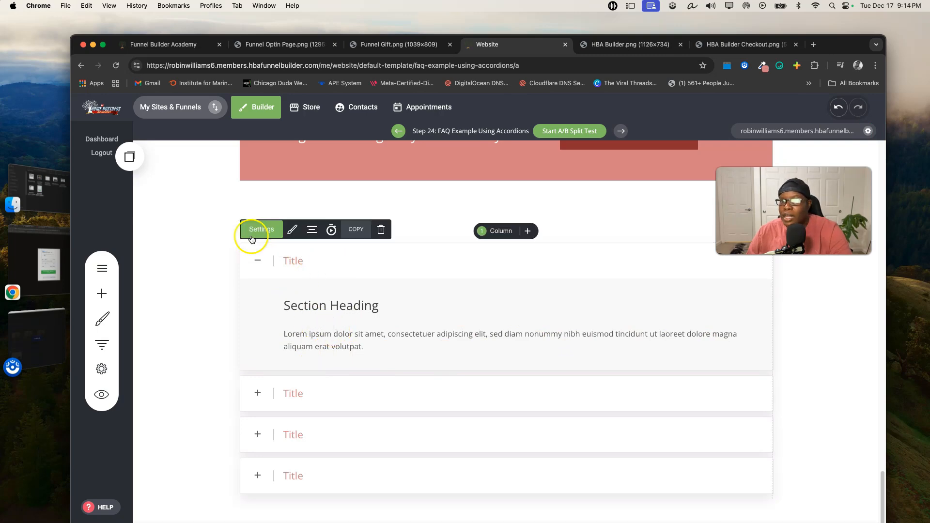
pyautogui.click(293, 237)
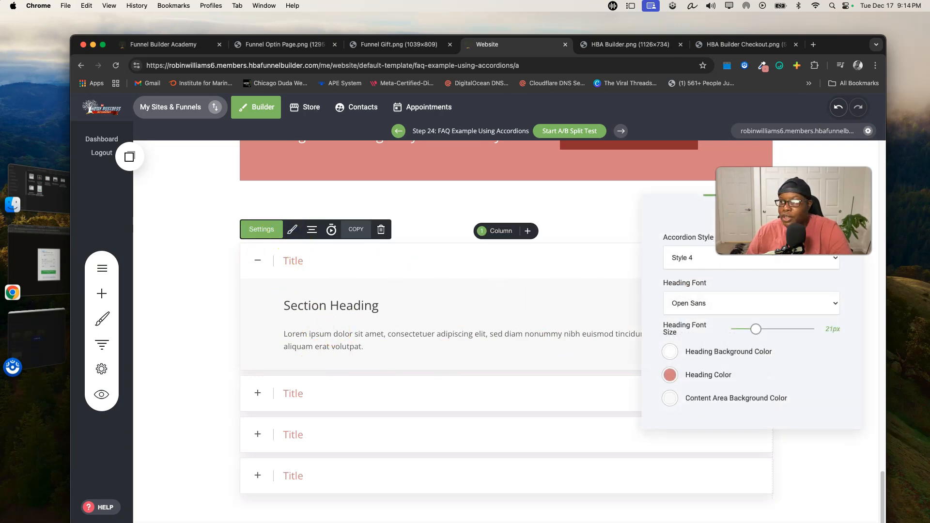
pyautogui.moveTo(702, 206); pyautogui.dragTo(547, 228)
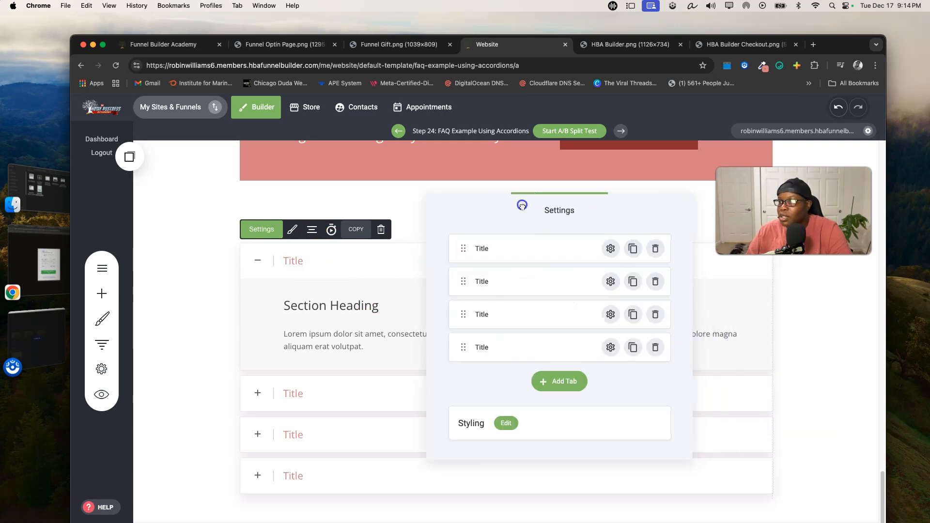
pyautogui.moveTo(788, 213); pyautogui.dragTo(806, 77)
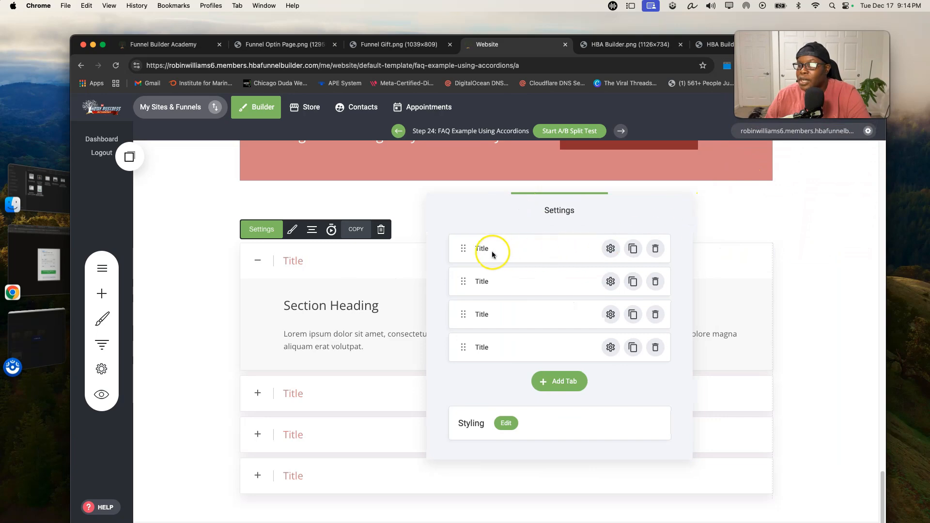
pyautogui.click(611, 248)
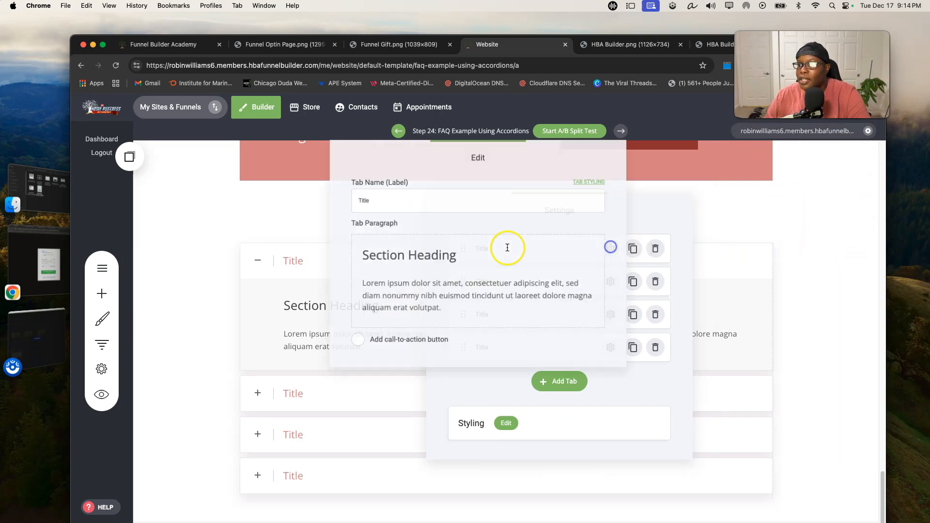
pyautogui.doubleClick(391, 199)
pyautogui.write('First Tt')
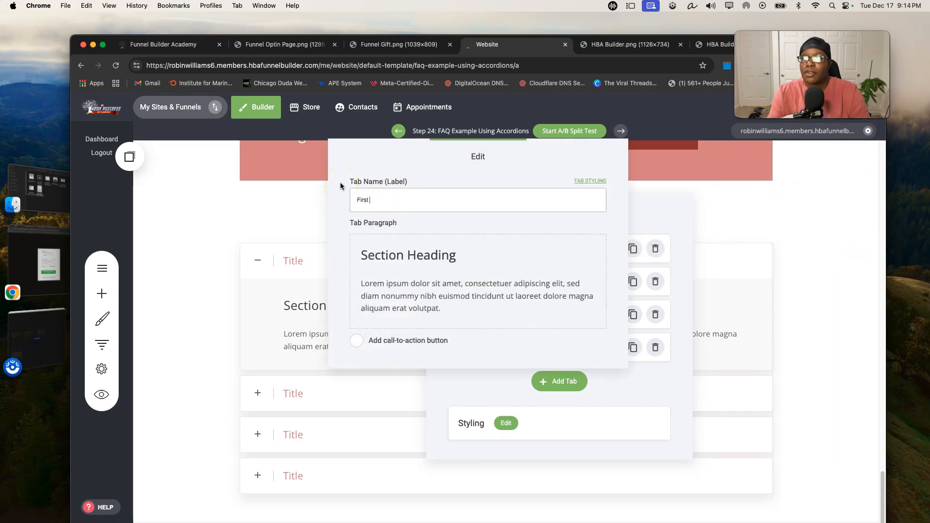
pyautogui.press('BackSpace')
pyautogui.write('itle Here')
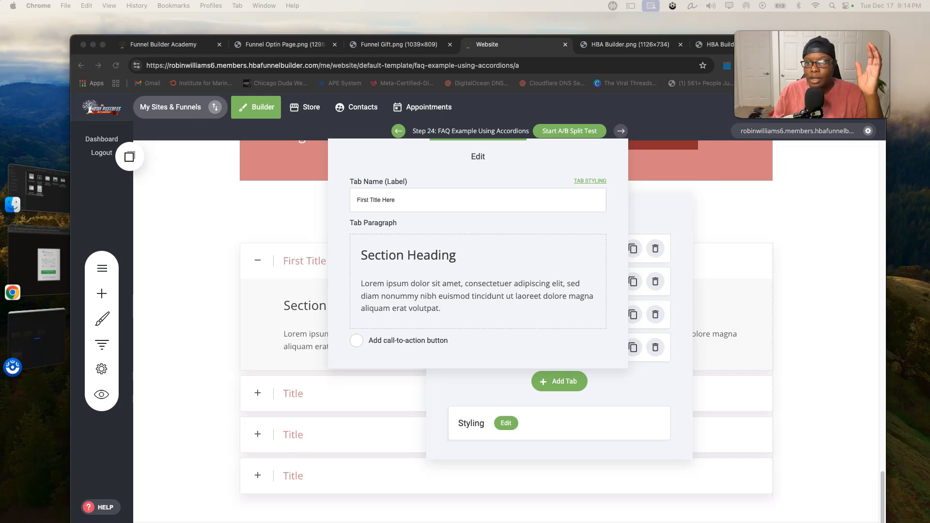
# Rename the first tab "What is a funnel builder and why do I need it?" and replace its placeholder paragraph with the copied funnel builder answer
pyautogui.tripleClick(394, 195)
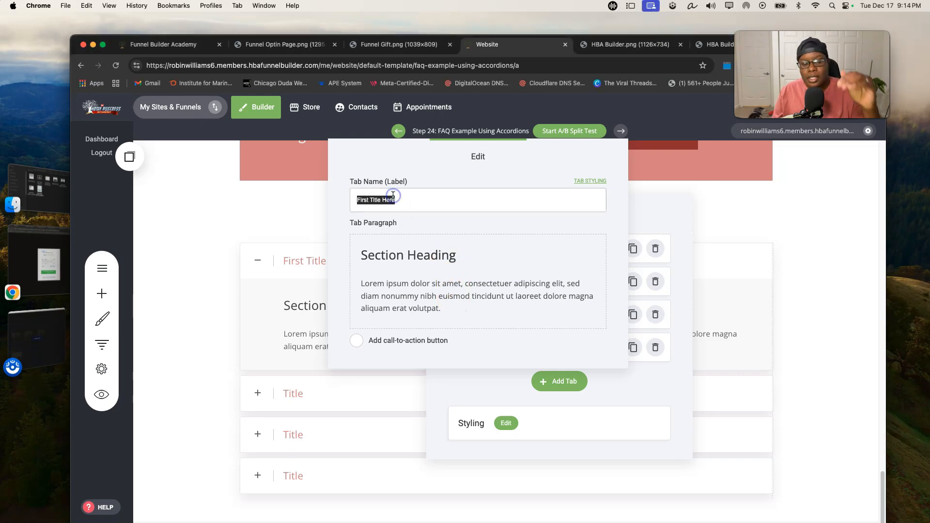
pyautogui.write('What is a funnel builder and why do I need it?')
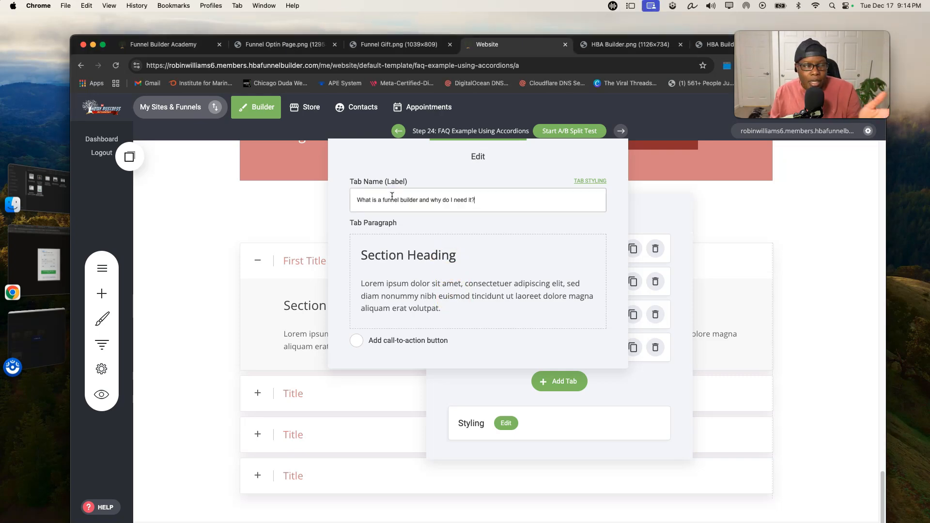
pyautogui.press('super+Tab')
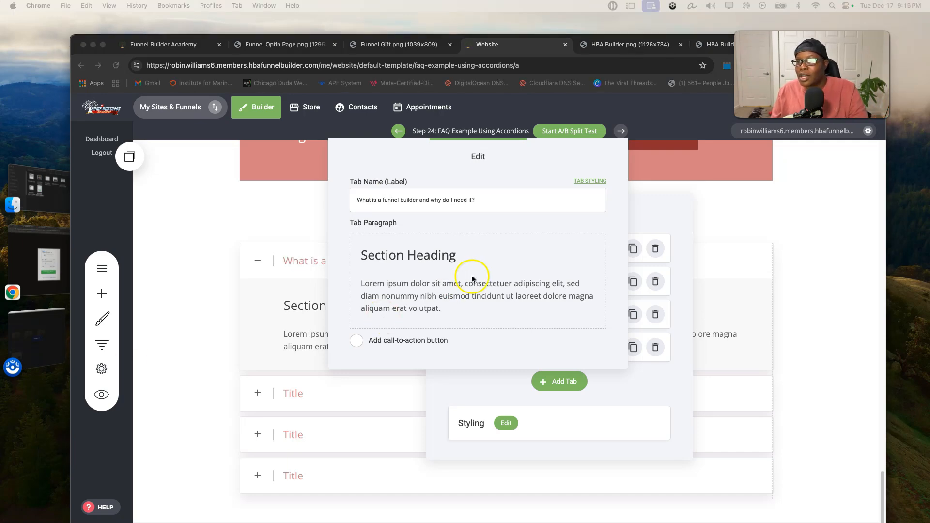
pyautogui.click(444, 312)
pyautogui.moveTo(444, 312); pyautogui.dragTo(362, 285)
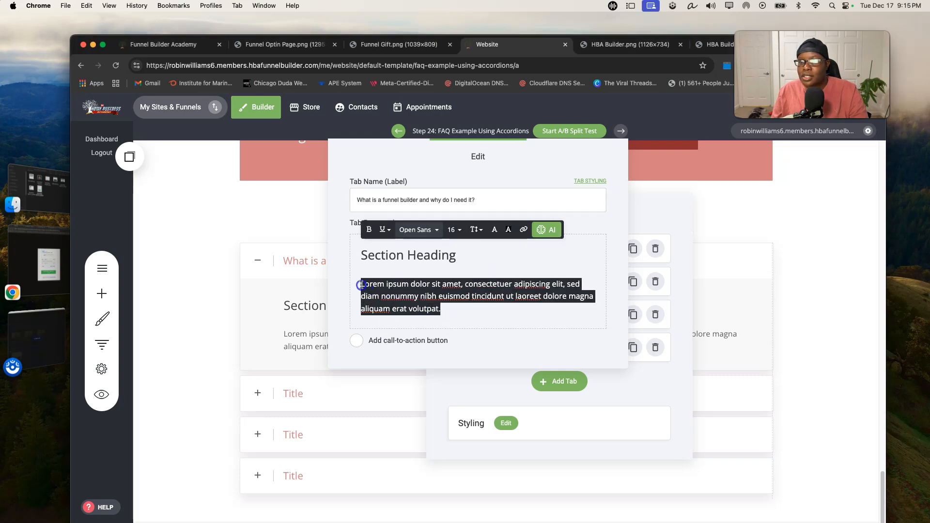
pyautogui.press('super+v')
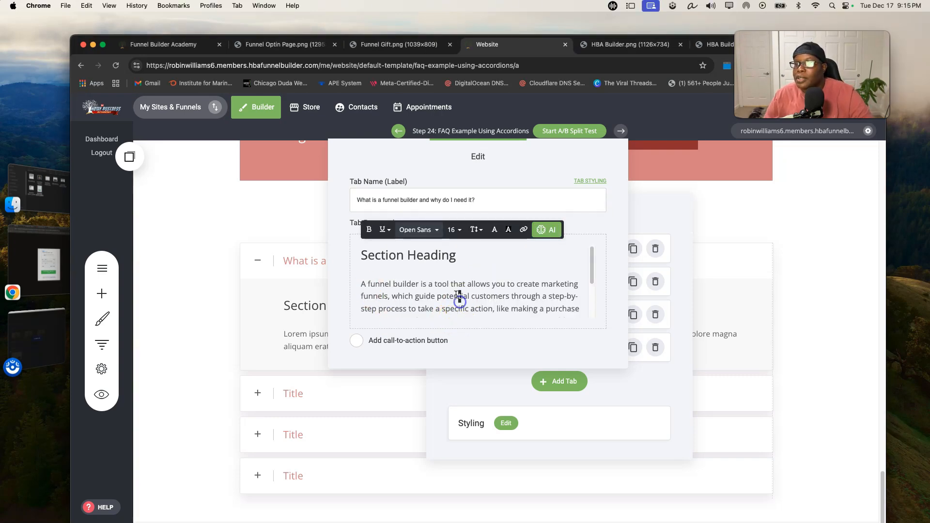
# Apply the salmon colour d48b8d, copied from the colour picker extension, to the "Section Heading" text in the first tab's paragraph
pyautogui.moveTo(461, 256); pyautogui.dragTo(356, 257)
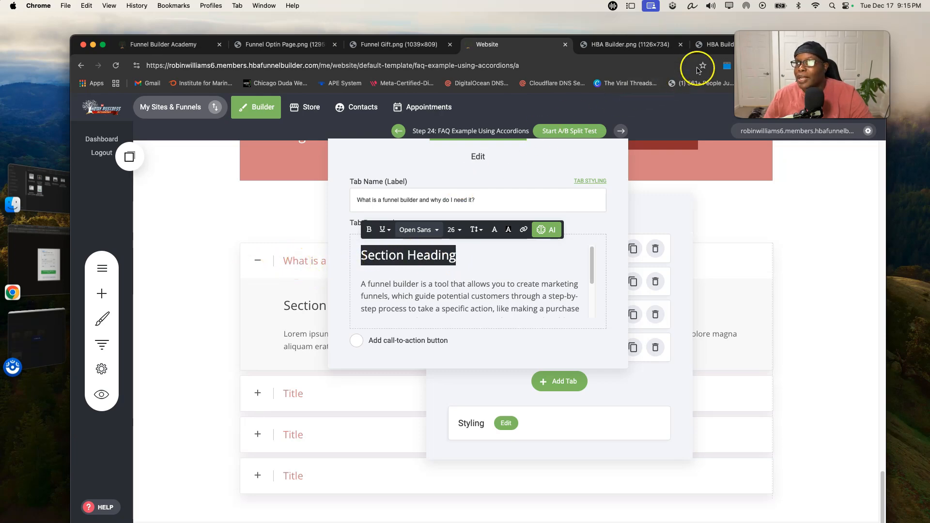
pyautogui.moveTo(812, 75); pyautogui.dragTo(831, 145)
pyautogui.click(762, 66)
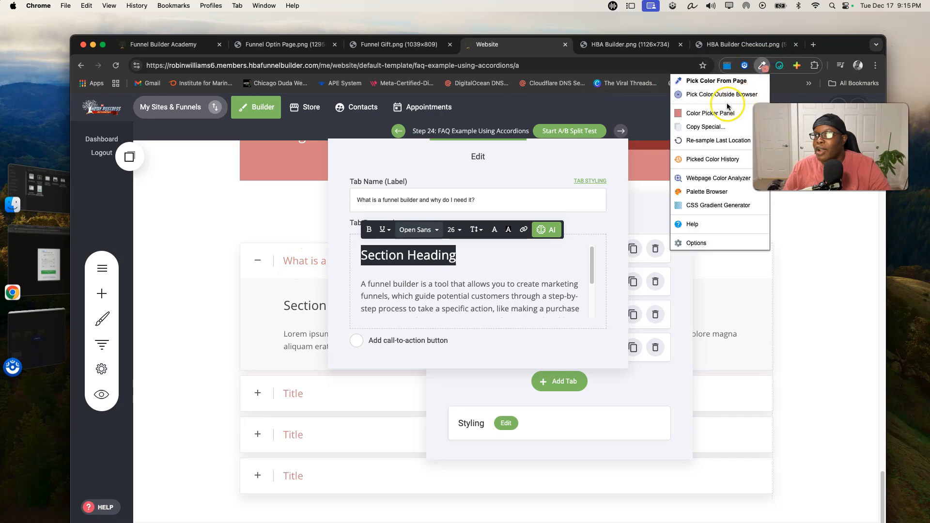
pyautogui.click(717, 114)
pyautogui.click(673, 214)
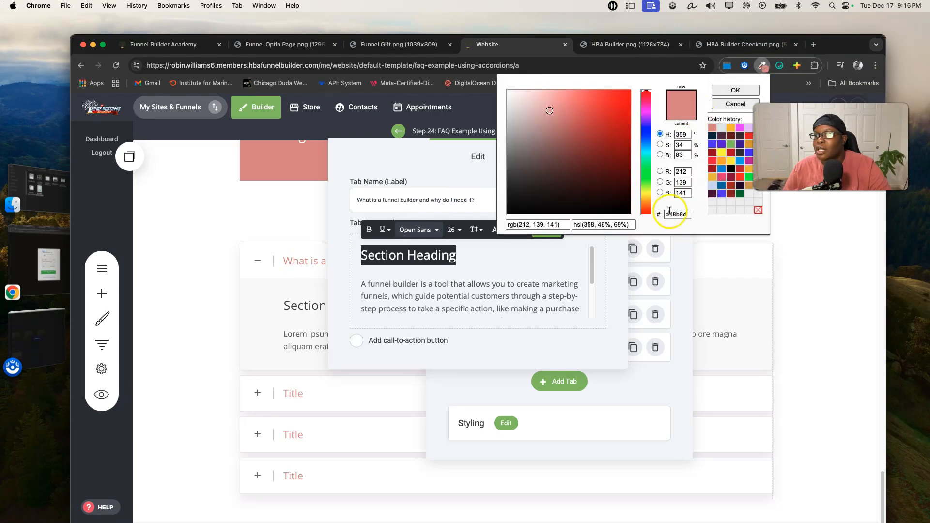
pyautogui.click(480, 285)
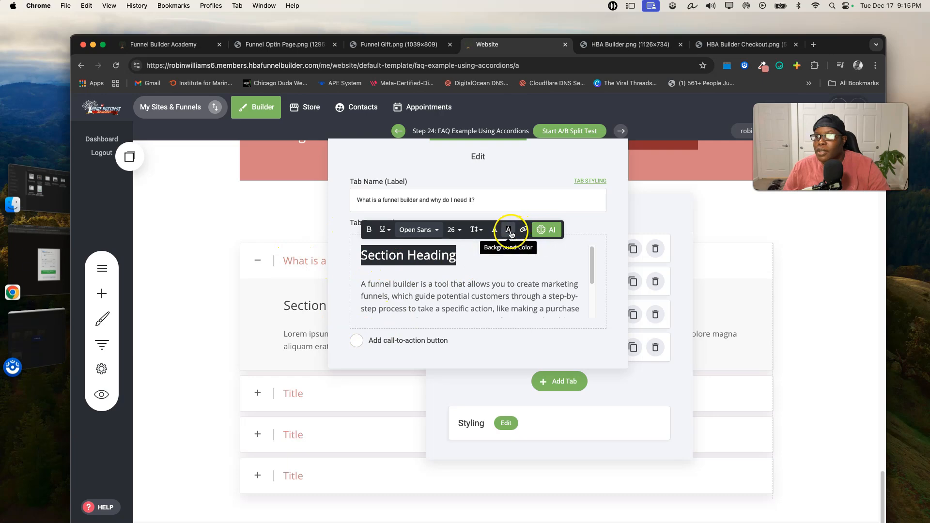
pyautogui.click(495, 230)
pyautogui.click(640, 290)
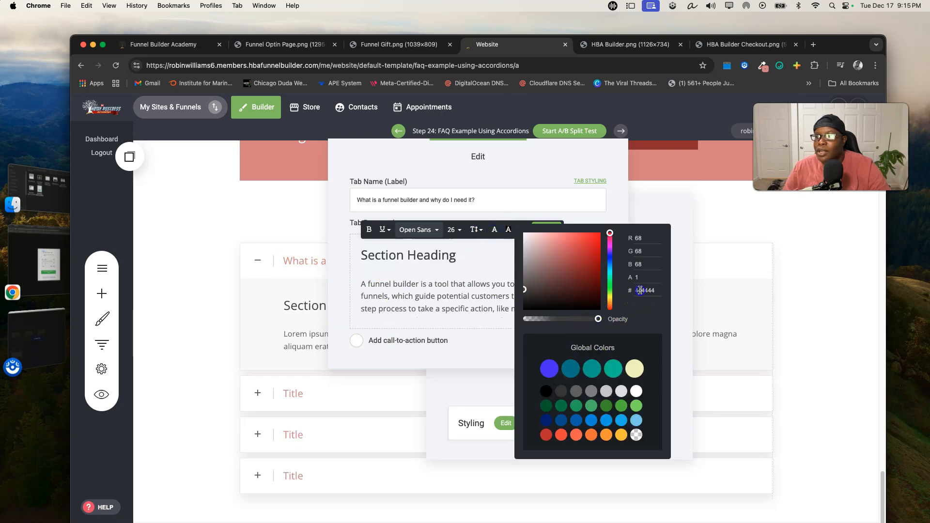
pyautogui.click(497, 268)
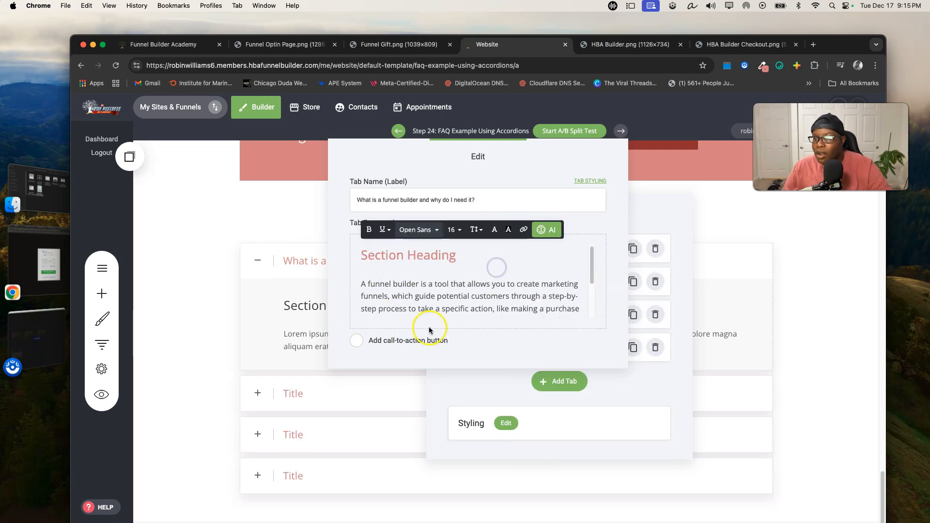
# Add a call-to-action button reading "Click here for more info" in dark blue text to the tab, and review its link target options
pyautogui.click(358, 339)
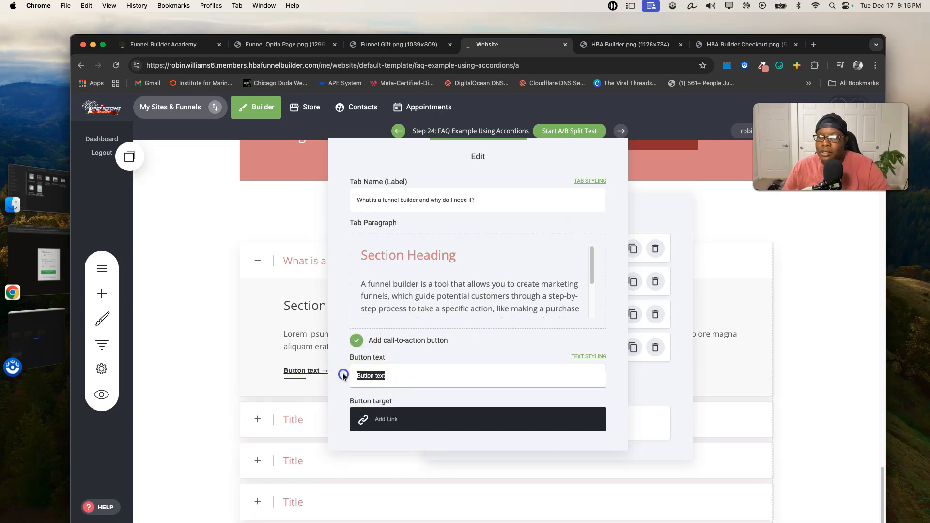
pyautogui.write('Click here for more info')
pyautogui.click(598, 357)
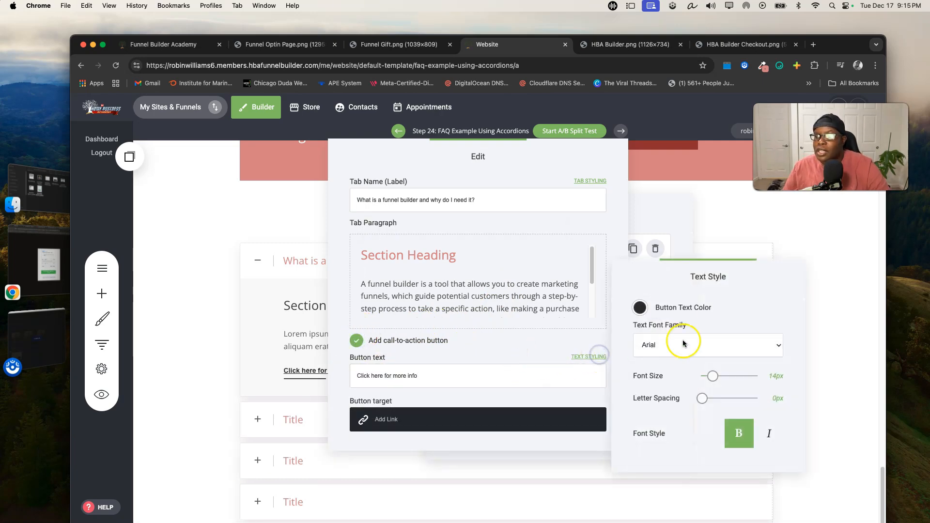
pyautogui.click(639, 307)
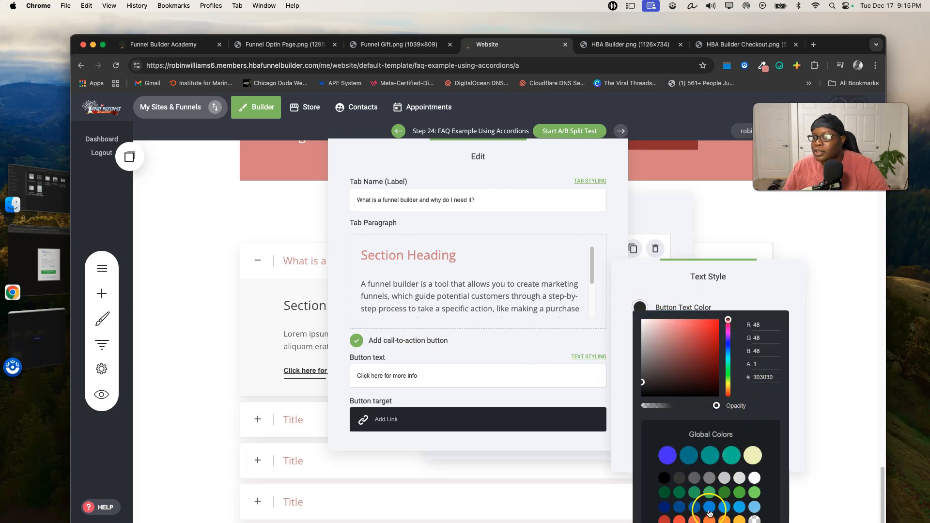
pyautogui.click(679, 509)
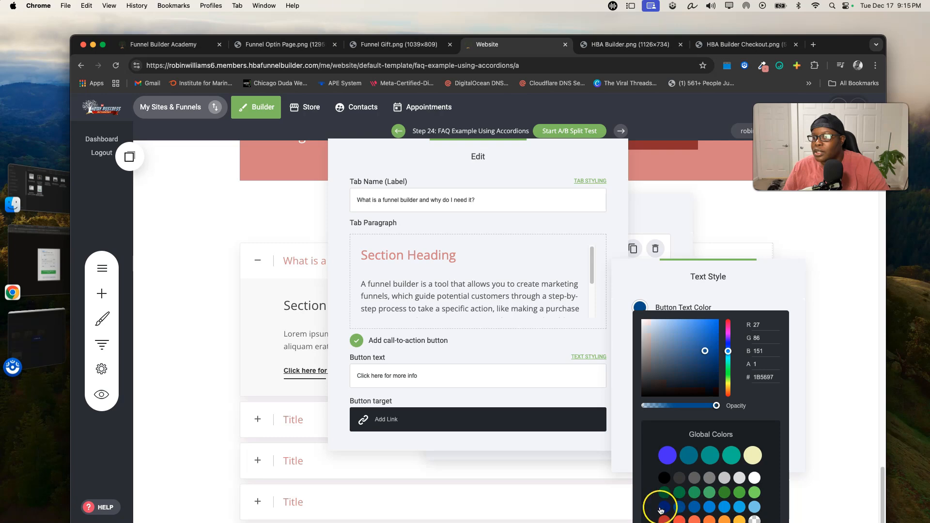
pyautogui.click(484, 261)
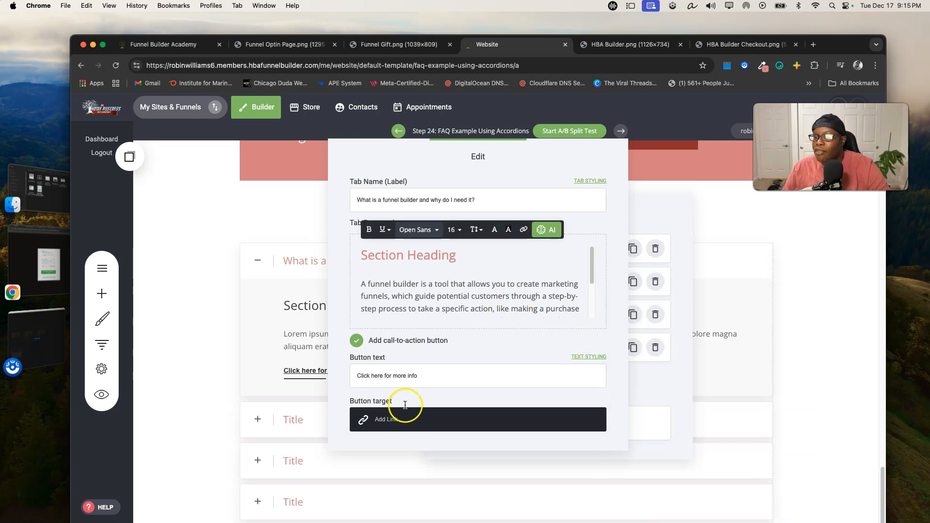
pyautogui.click(402, 420)
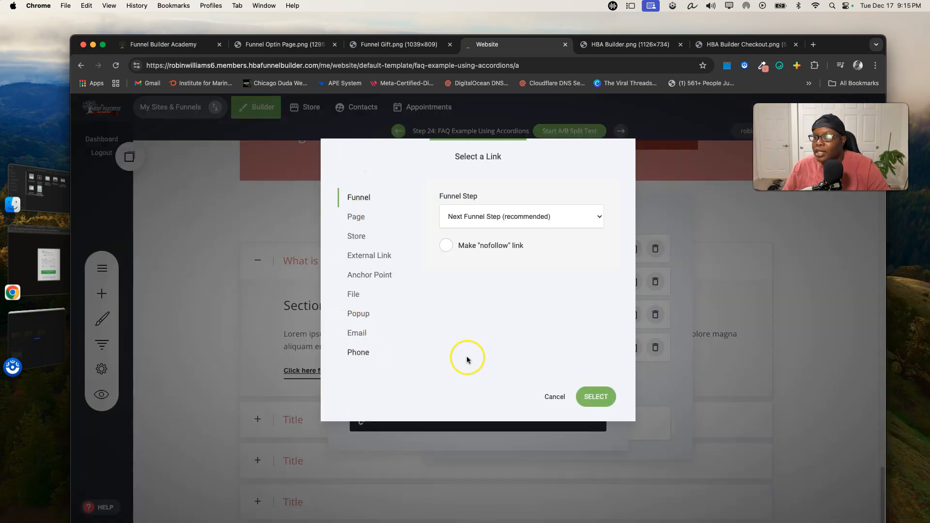
pyautogui.click(555, 397)
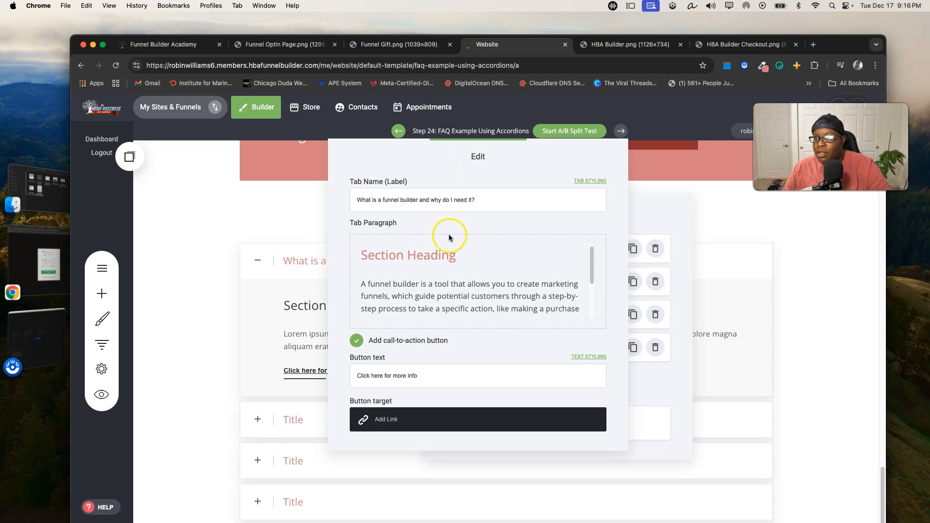
# Close the accordion's settings, save the page and open its preview
pyautogui.click(664, 214)
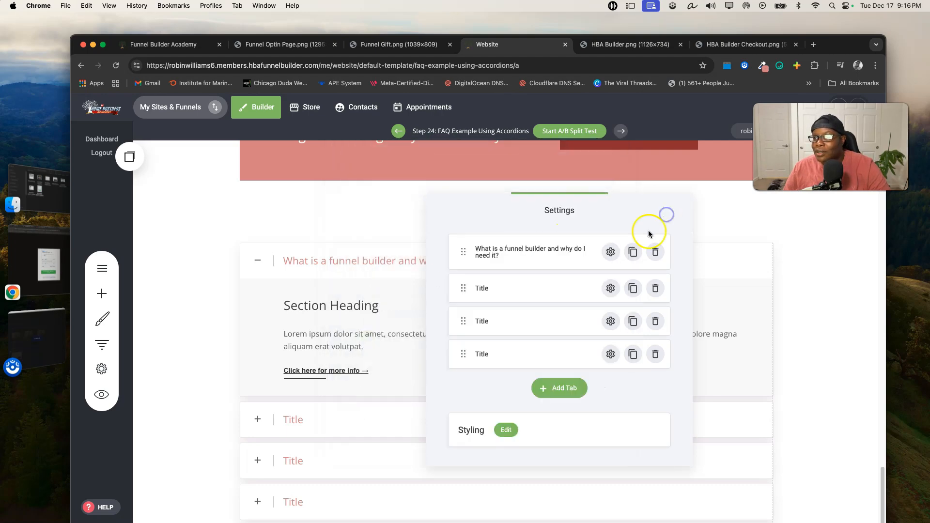
pyautogui.click(415, 220)
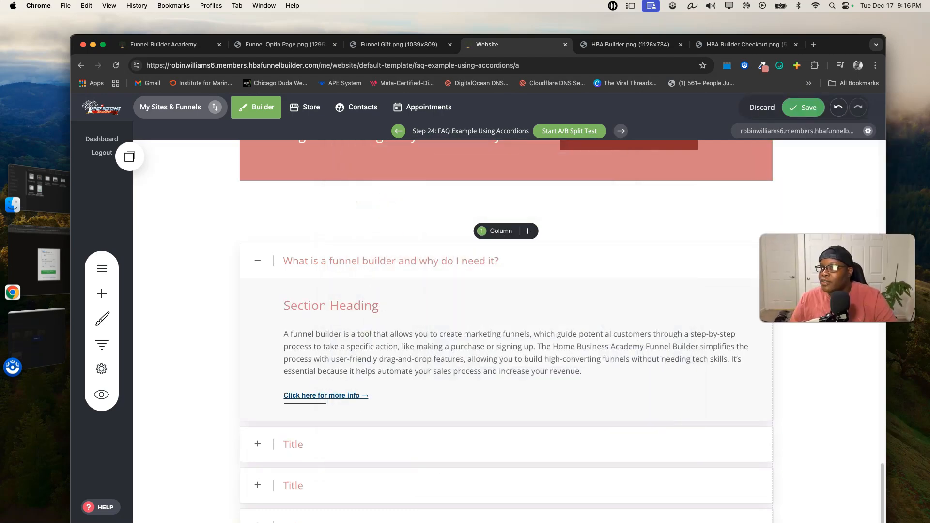
pyautogui.click(808, 125)
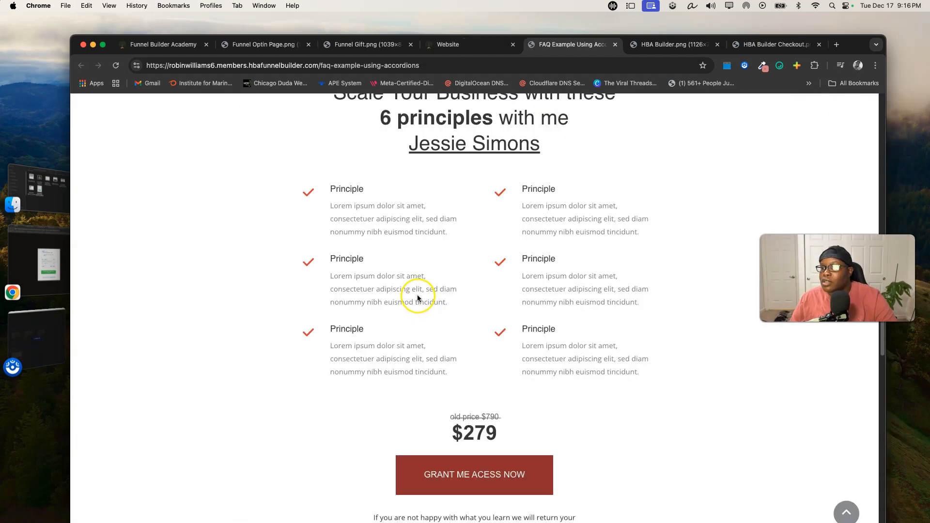
# Examine the accordion on the previewed page, expanding the first two tabs to check the heading, paragraph and button link
pyautogui.scroll(-15, 419, 298)
pyautogui.scroll(-1, 420, 298)
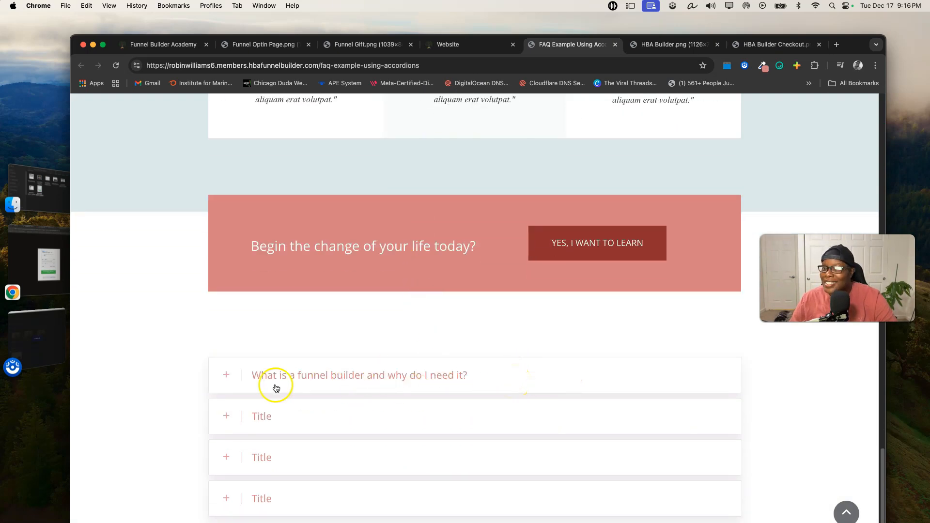
pyautogui.click(228, 378)
pyautogui.scroll(-3, 230, 377)
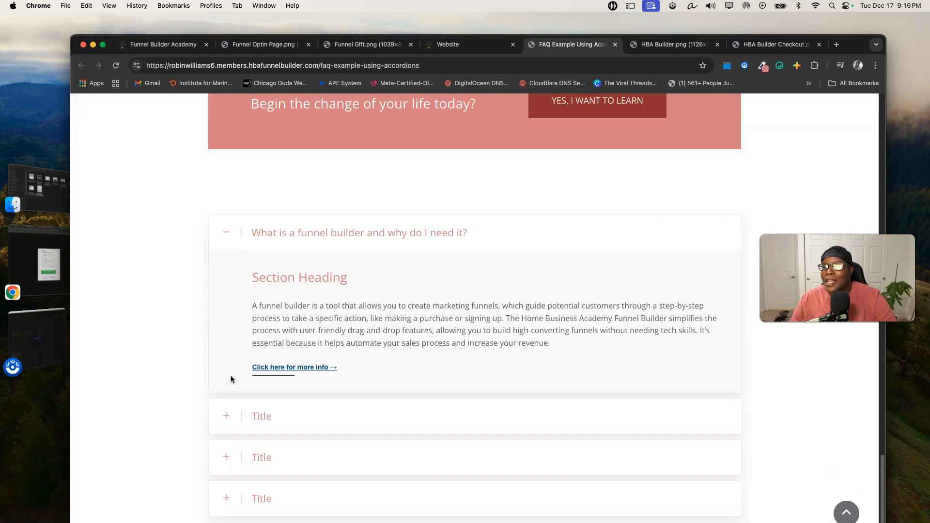
pyautogui.tripleClick(272, 277)
pyautogui.tripleClick(234, 284)
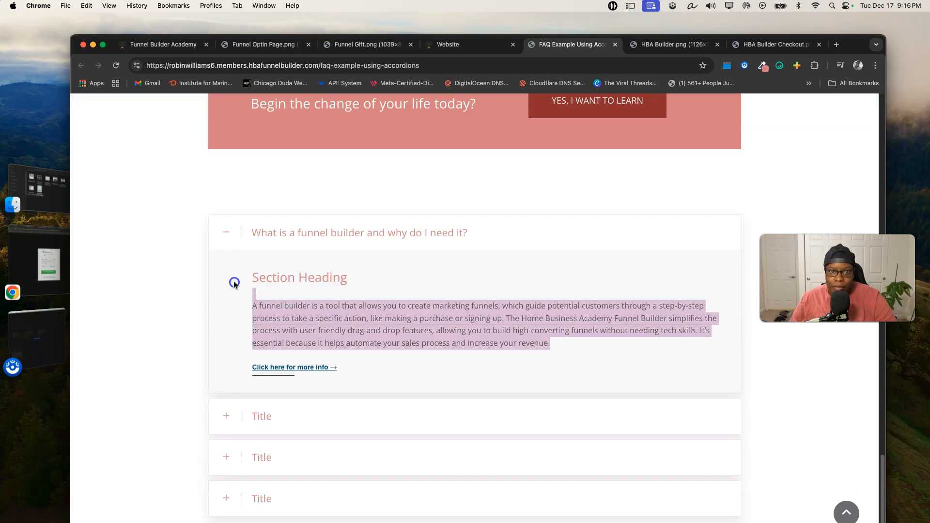
pyautogui.tripleClick(246, 277)
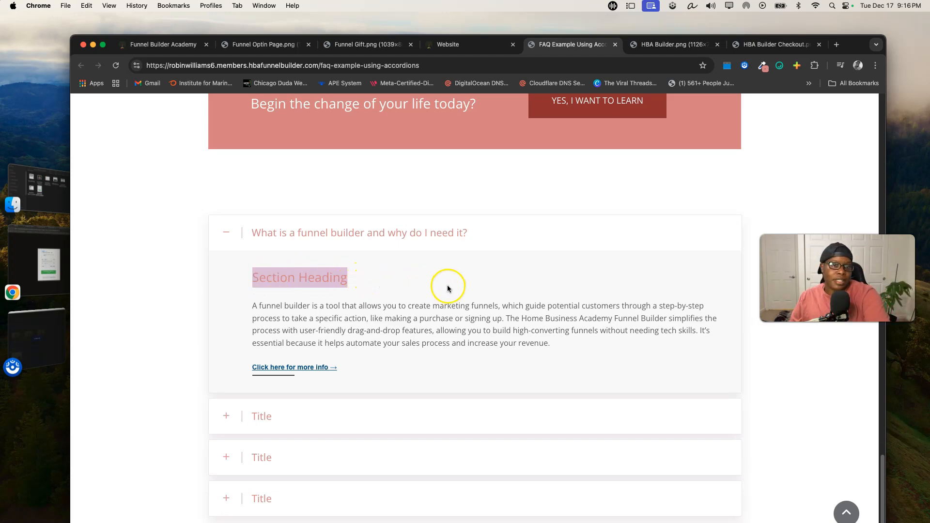
pyautogui.moveTo(252, 305); pyautogui.dragTo(577, 347)
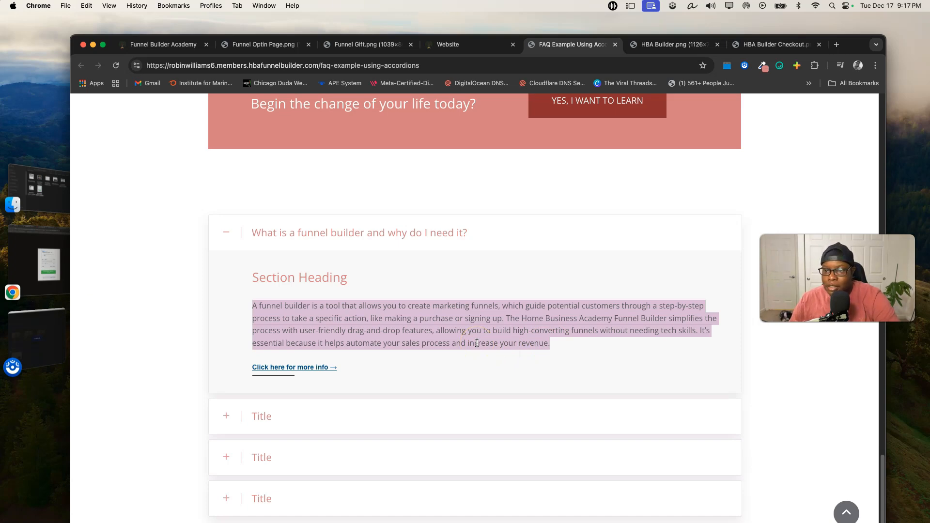
pyautogui.click(226, 416)
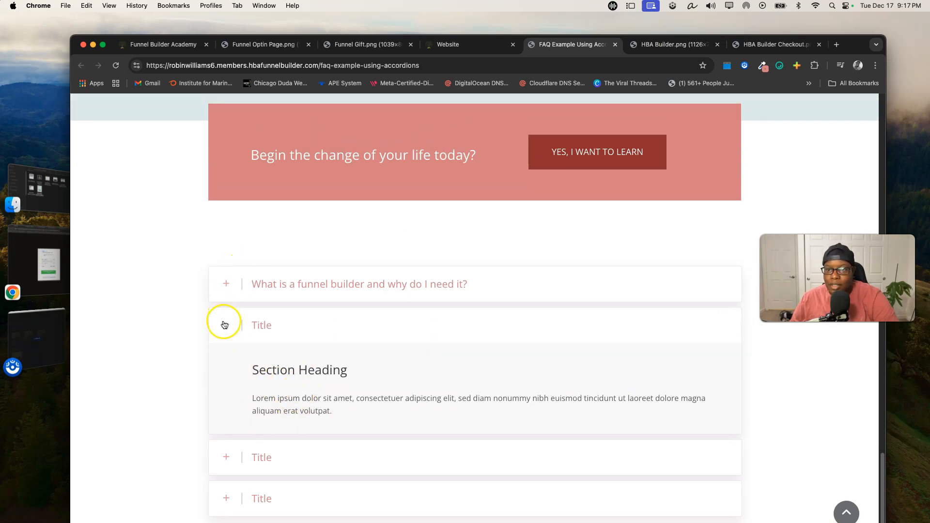
pyautogui.click(226, 284)
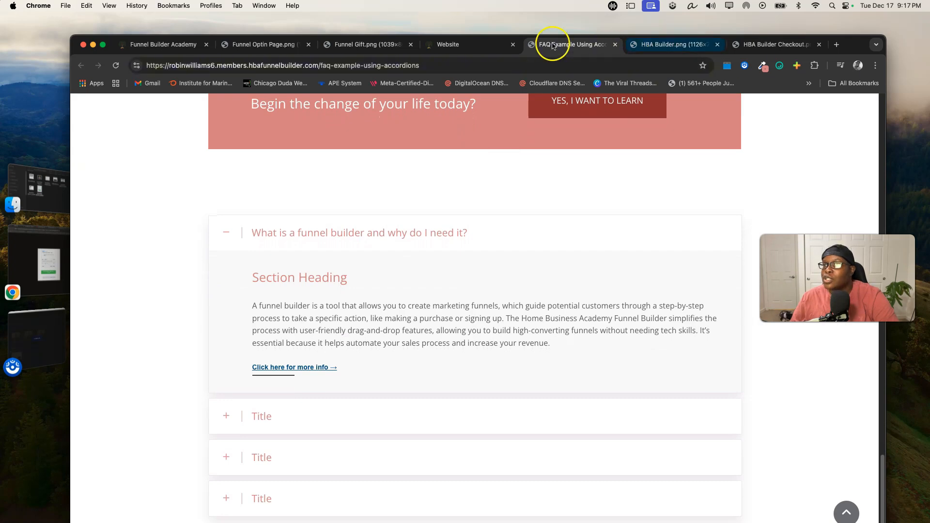
# Back in the builder, delete the three placeholder "Title" tabs from the accordion and clone the finished first tab three times
pyautogui.hotkey('ctrl', 'shift', 'Tab')
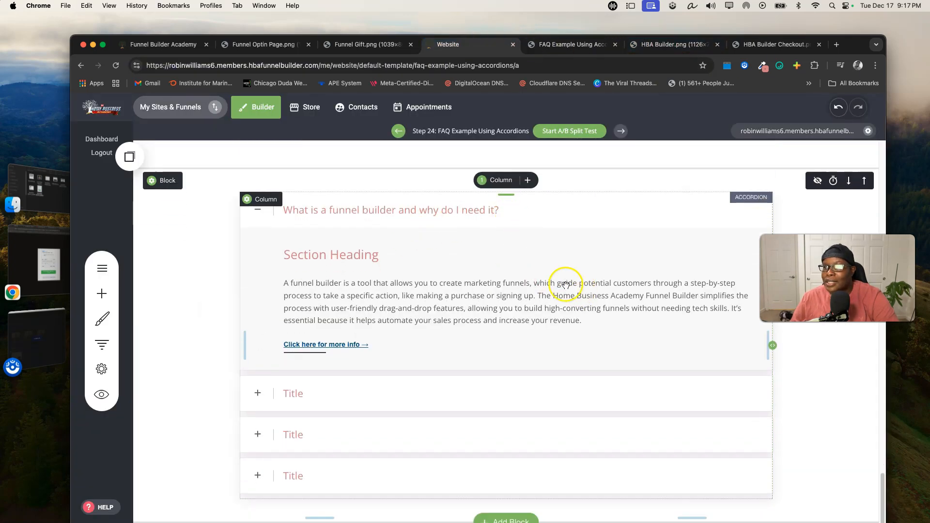
pyautogui.click(417, 234)
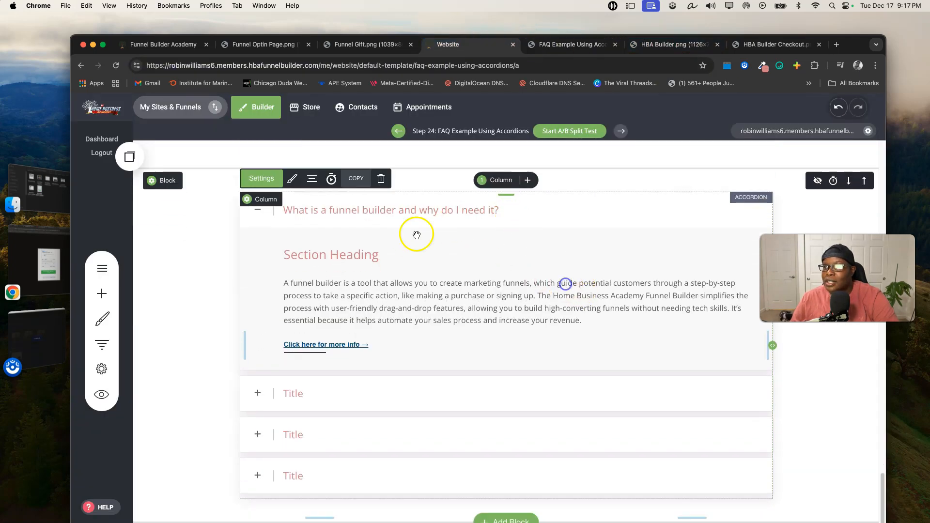
pyautogui.click(297, 187)
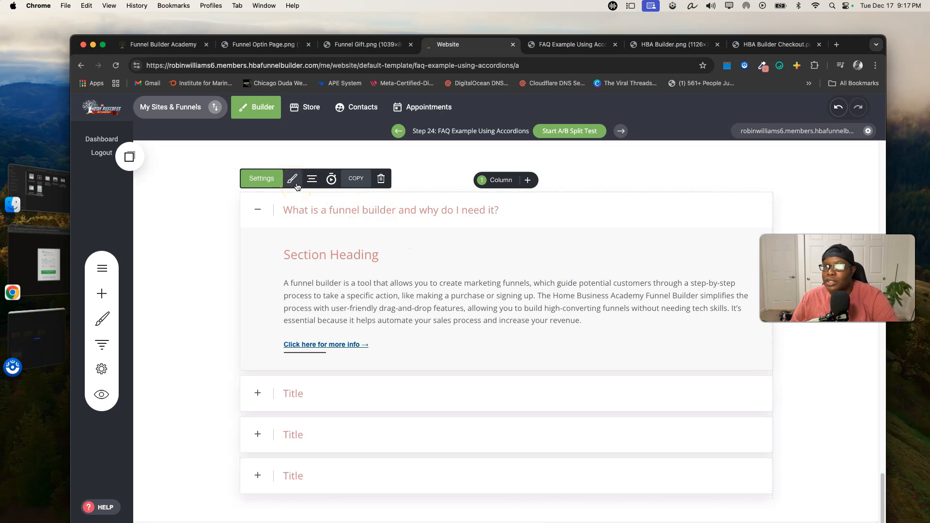
pyautogui.click(287, 215)
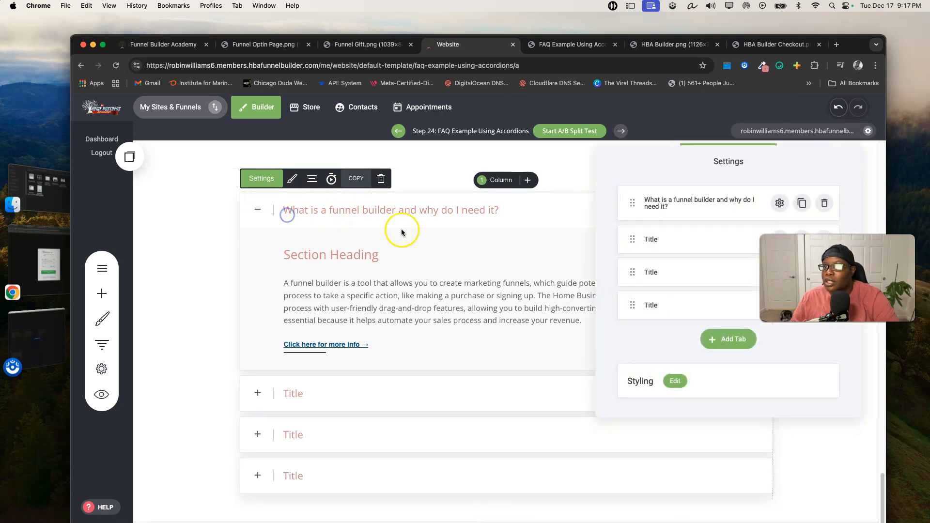
pyautogui.moveTo(694, 160); pyautogui.dragTo(492, 178)
pyautogui.click(622, 256)
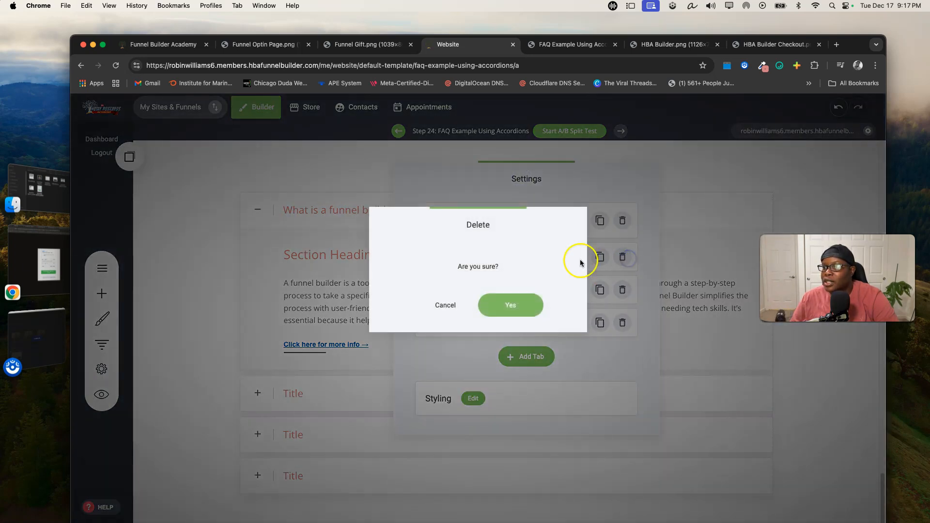
pyautogui.click(530, 304)
pyautogui.click(622, 257)
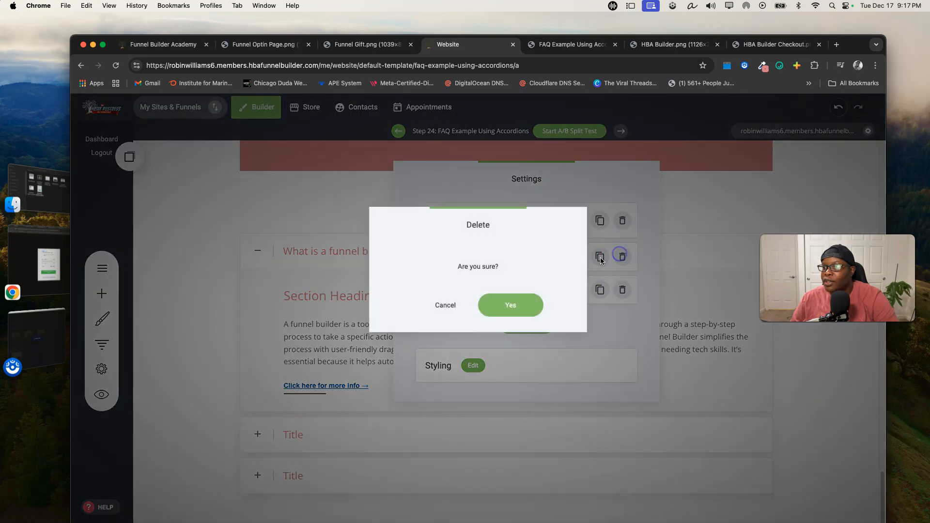
pyautogui.click(513, 303)
pyautogui.click(600, 222)
pyautogui.click(600, 221)
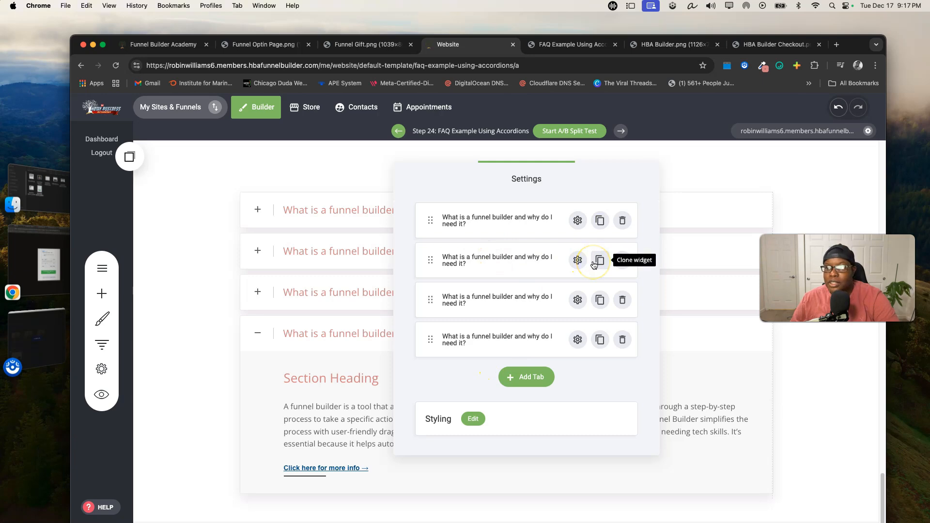
# Label the second tab "What types of businesses can use The Home Business Academy Funnel Builder?" and replace its paragraph with the pasted answer text
pyautogui.click(578, 260)
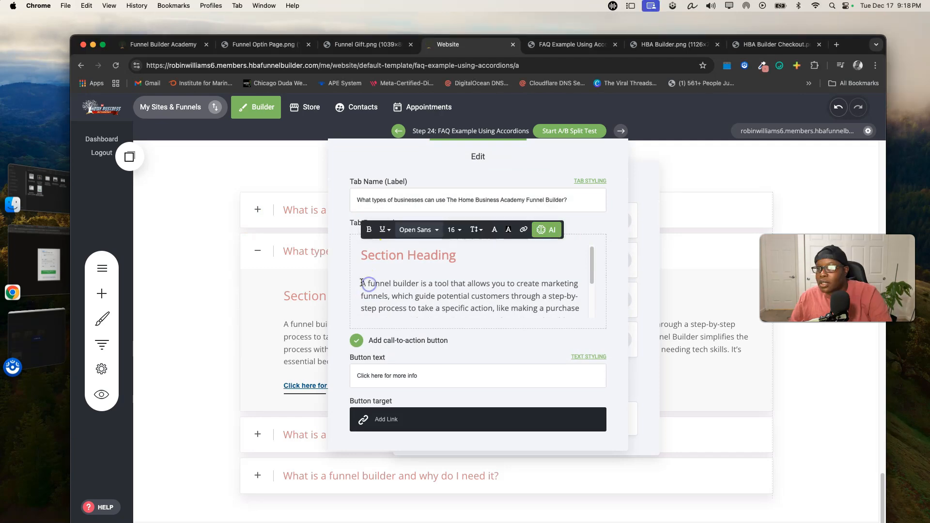
pyautogui.press('super+v')
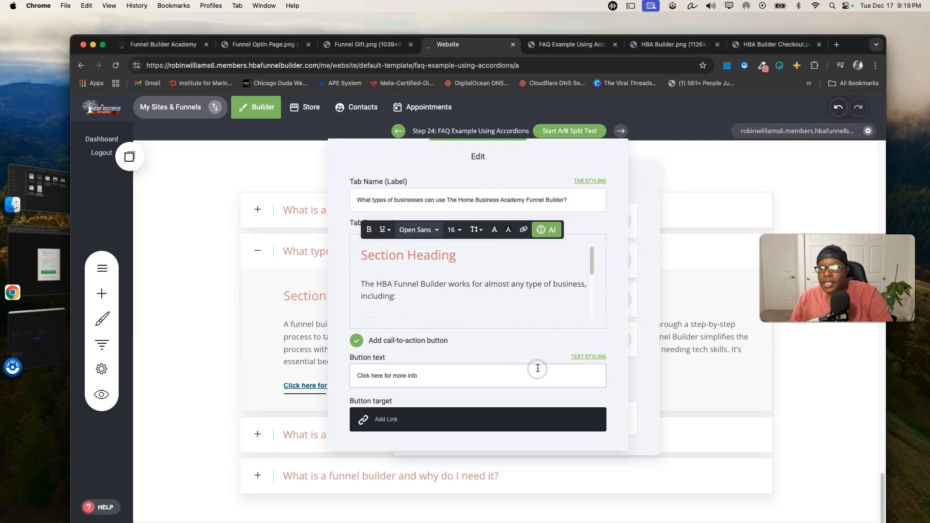
pyautogui.scroll(-1, 446, 286)
pyautogui.scroll(-3, 446, 287)
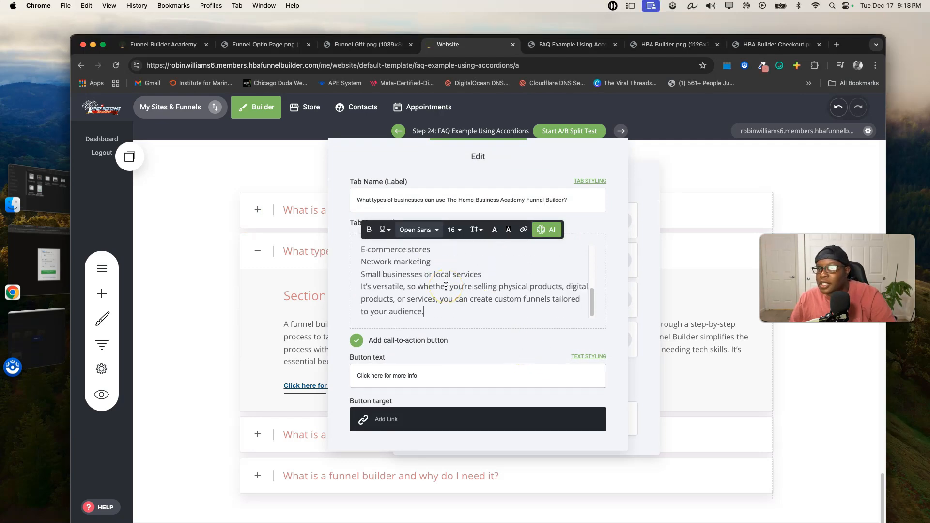
# Delete the introductory sentence "The HBA Funnel Builder works for almost any type of business, including:" from the tab's text
pyautogui.scroll(5, 446, 287)
pyautogui.moveTo(396, 297); pyautogui.dragTo(347, 285)
pyautogui.press('super+x')
pyautogui.press('BackSpace')
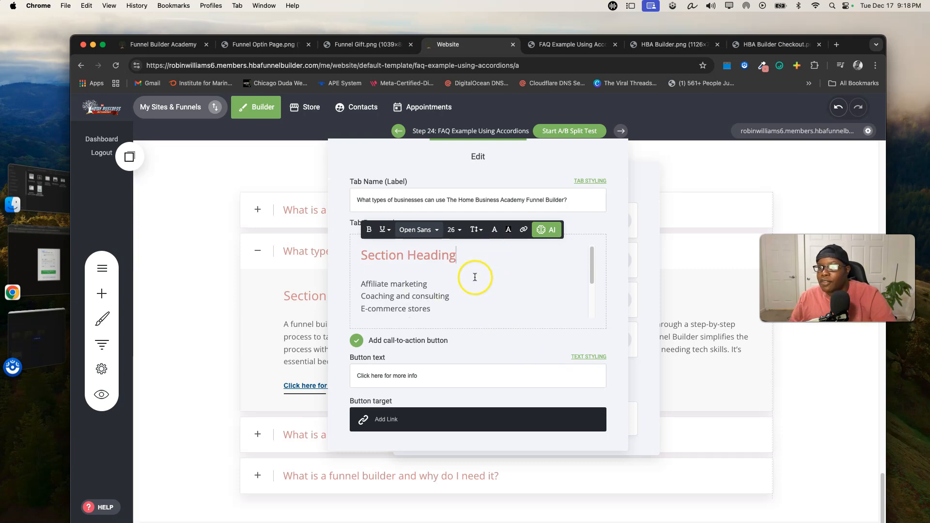
pyautogui.scroll(-3, 412, 274)
pyautogui.scroll(3, 436, 271)
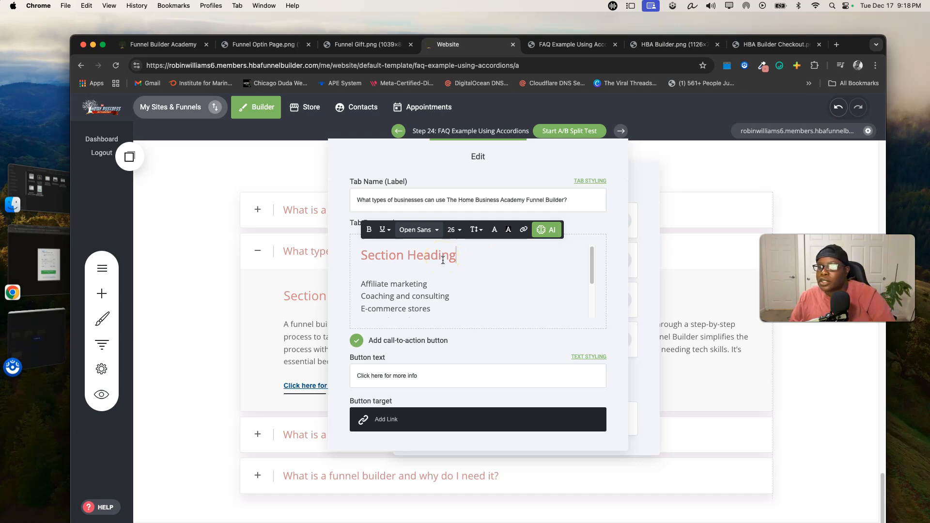
pyautogui.moveTo(456, 255); pyautogui.dragTo(349, 257)
pyautogui.click(494, 229)
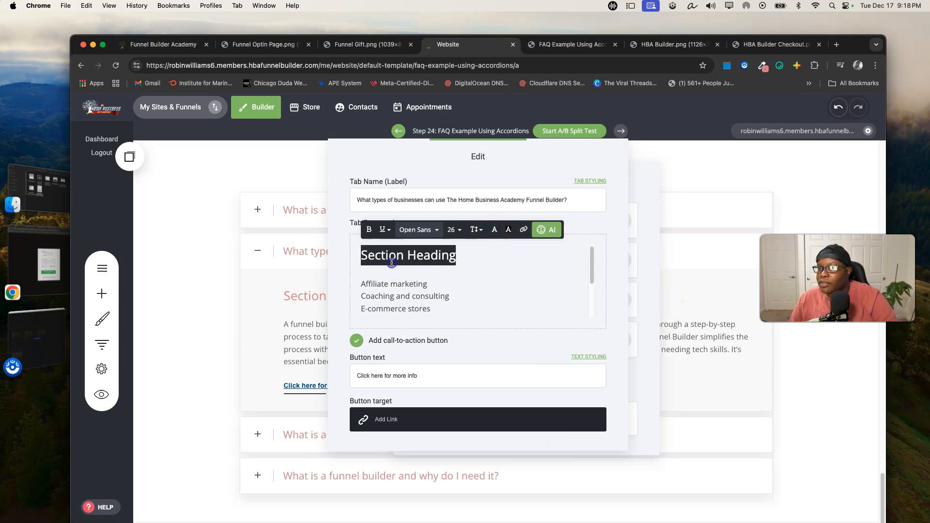
pyautogui.click(426, 303)
pyautogui.scroll(-3, 427, 301)
pyautogui.scroll(3, 429, 295)
# Insert a blank line after "Affiliate marketing" and after "Coaching and consulting" in the tab's text
pyautogui.click(437, 284)
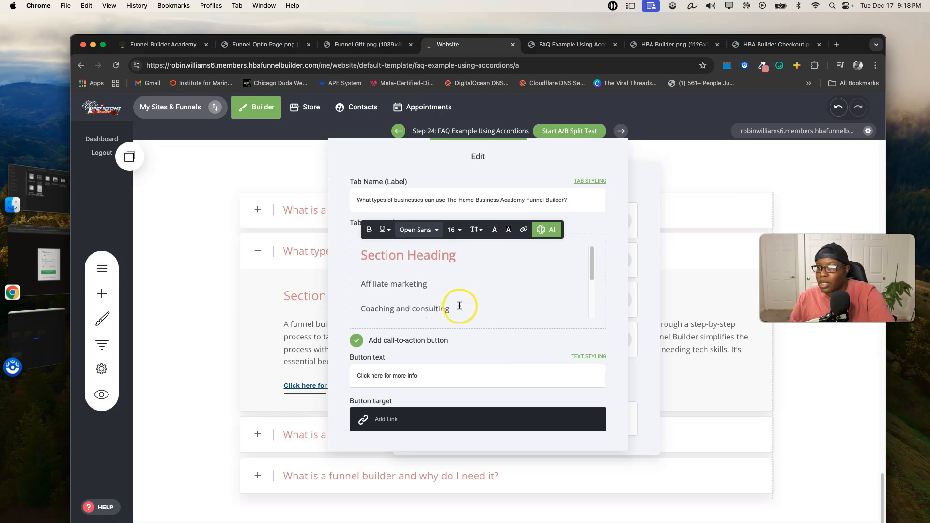
pyautogui.scroll(-3, 461, 306)
pyautogui.click(452, 278)
pyautogui.scroll(2, 453, 277)
pyautogui.click(457, 262)
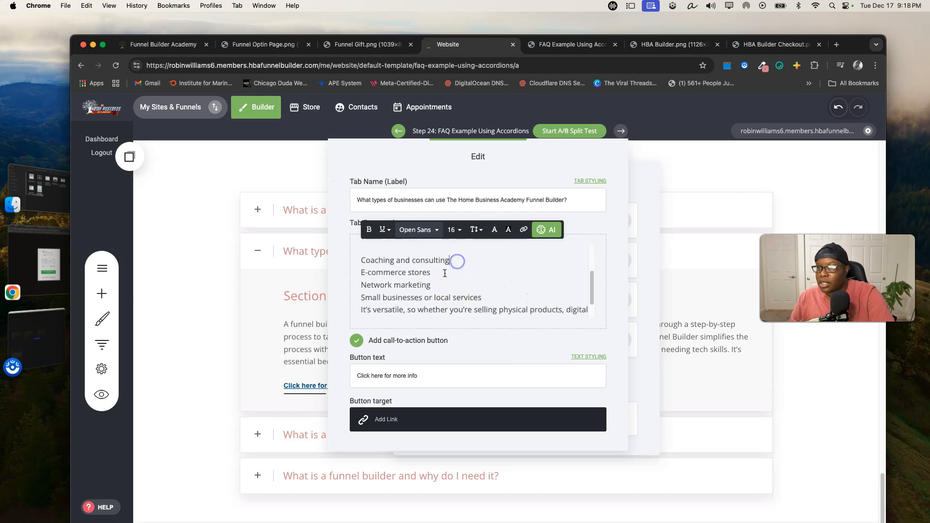
pyautogui.scroll(1, 443, 261)
pyautogui.click(447, 263)
pyautogui.scroll(1, 445, 265)
pyautogui.scroll(-1, 446, 266)
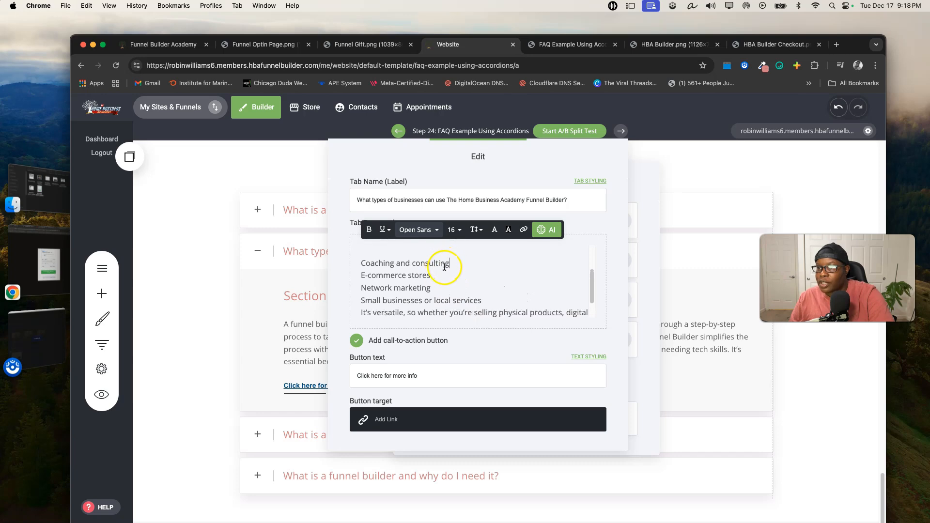
pyautogui.click(438, 278)
pyautogui.click(463, 262)
pyautogui.press('Return')
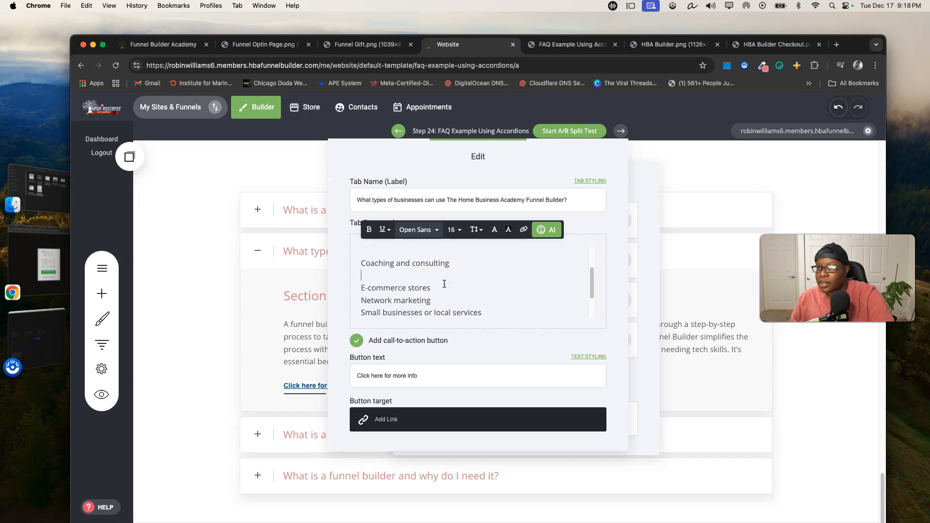
# Insert a blank line after each of "E-commerce stores", "Network marketing" and "Small businesses or local services" in the tab's text
pyautogui.click(445, 286)
pyautogui.press('Return')
pyautogui.scroll(-1, 446, 290)
pyautogui.click(446, 292)
pyautogui.press('Return')
pyautogui.scroll(-2, 480, 286)
pyautogui.click(483, 275)
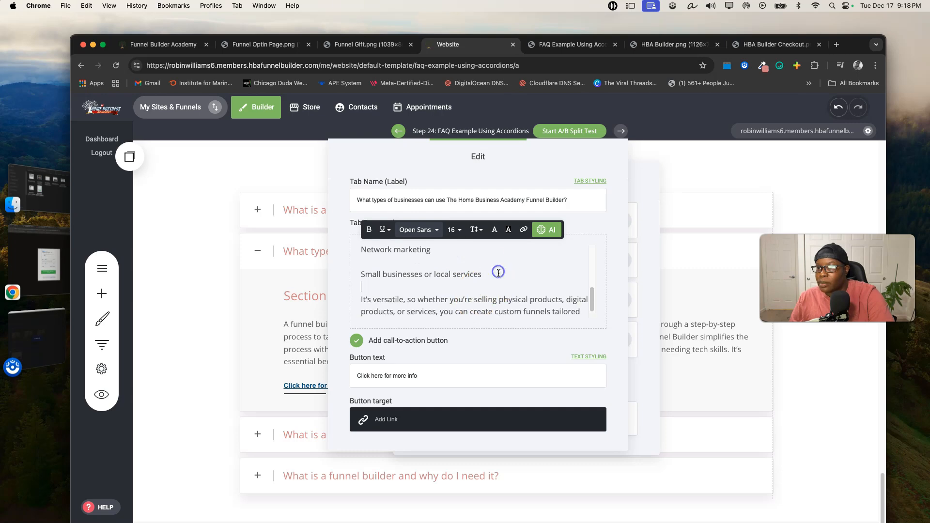
pyautogui.press('Return')
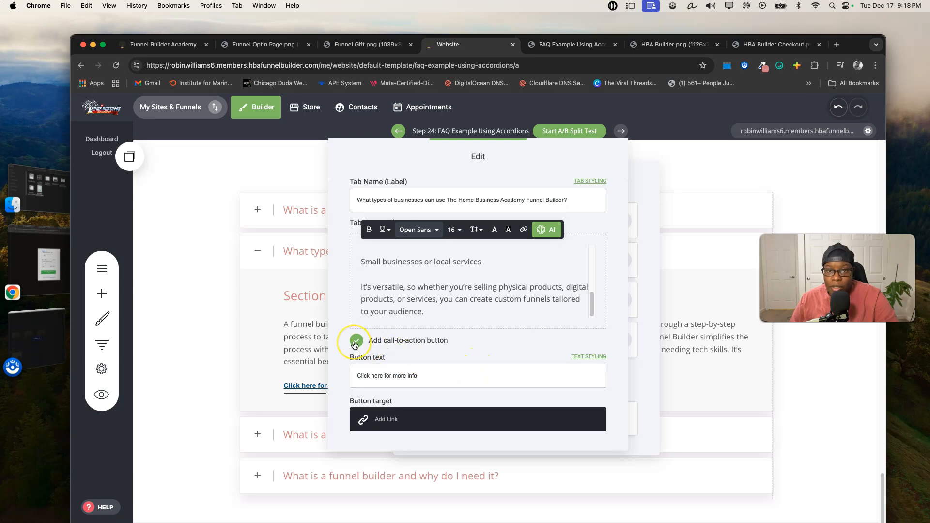
# Close the second tab's editor and the accordion settings, save the changes and open the page preview
pyautogui.click(398, 420)
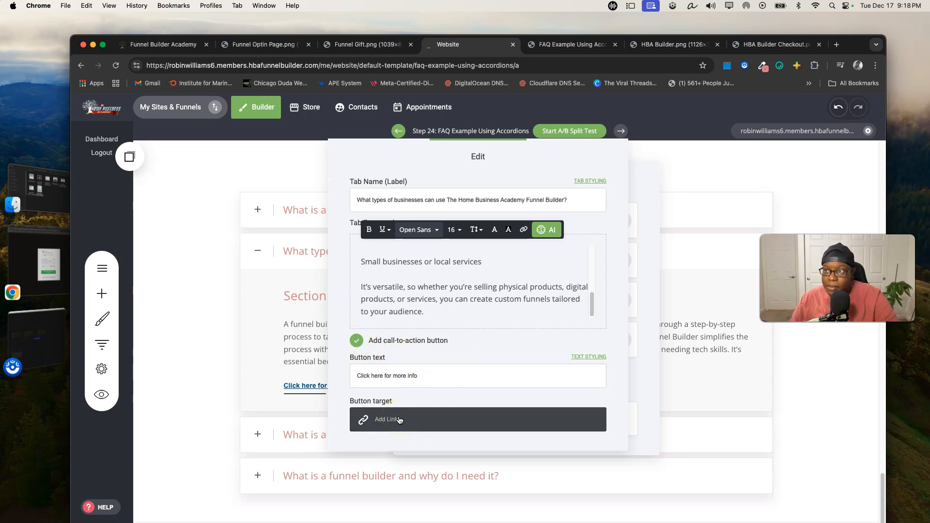
pyautogui.click(329, 338)
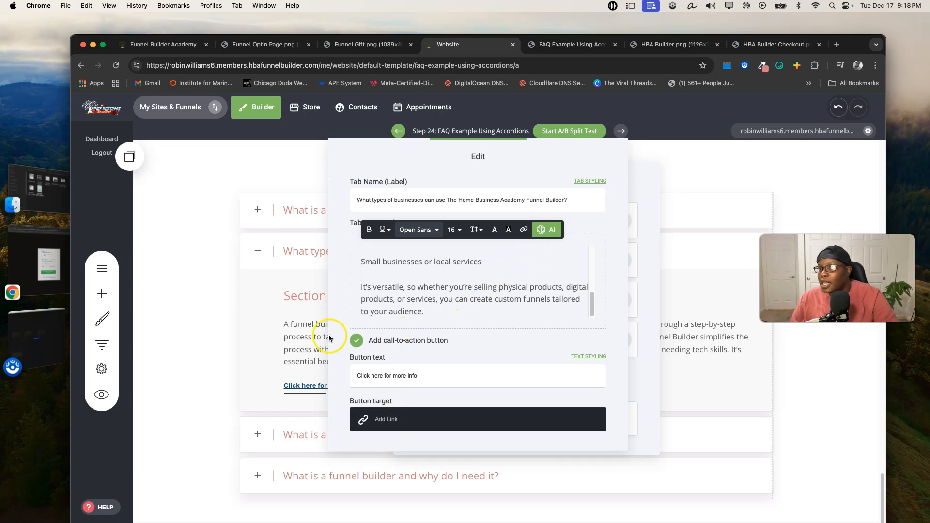
pyautogui.click(679, 195)
pyautogui.click(784, 162)
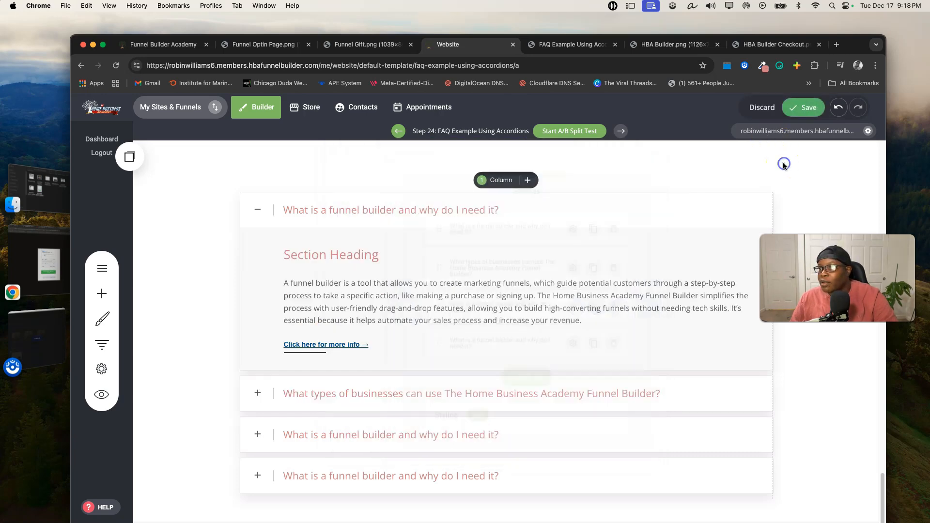
pyautogui.click(757, 130)
# Examine the FAQ accordion on the previewed page, expanding the first two tabs alternately to compare their text and spacing
pyautogui.scroll(-10, 359, 380)
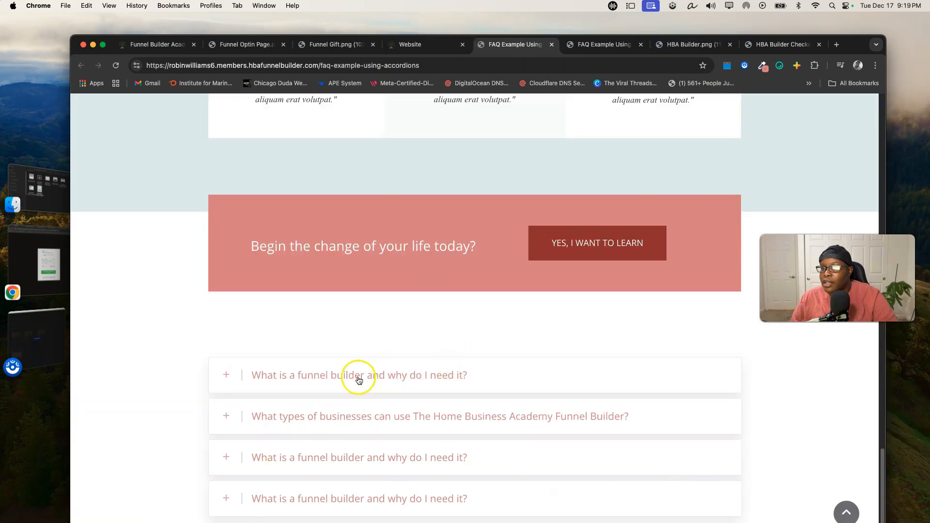
pyautogui.click(229, 381)
pyautogui.scroll(-3, 268, 379)
pyautogui.click(231, 413)
pyautogui.scroll(-2, 302, 390)
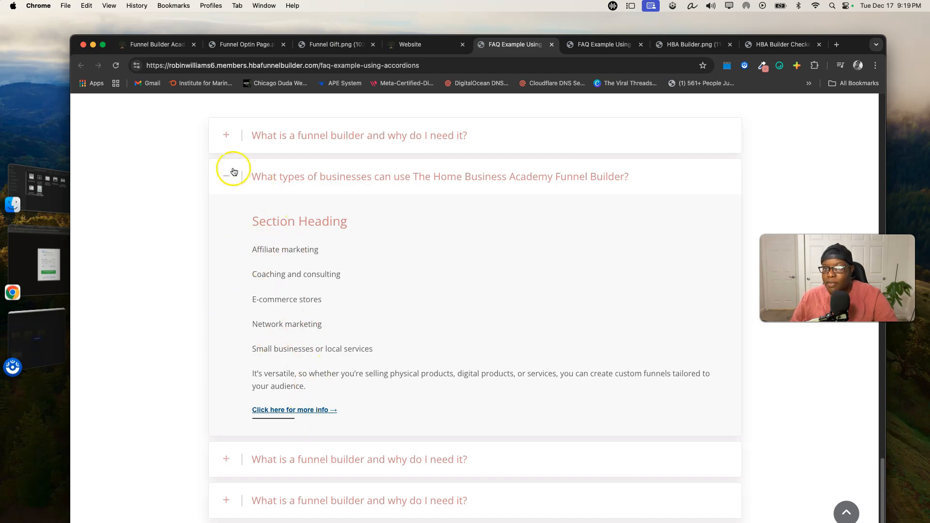
pyautogui.click(225, 136)
pyautogui.moveTo(276, 306); pyautogui.dragTo(534, 357)
pyautogui.click(229, 416)
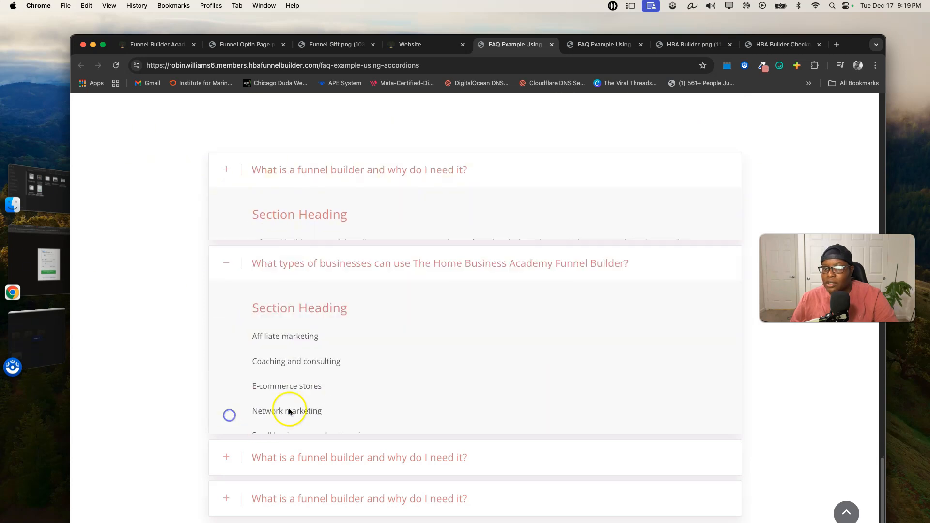
pyautogui.scroll(1, 304, 268)
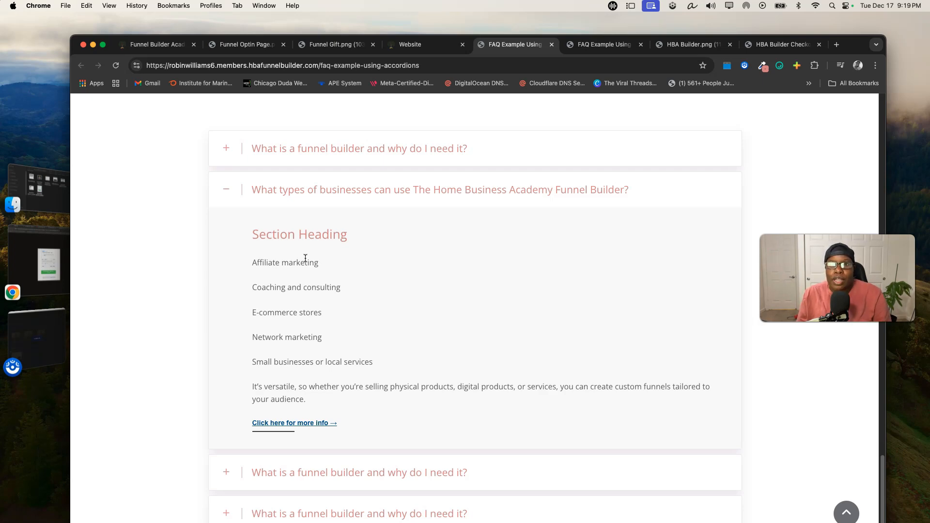
# Expand the first, second and third accordion tabs in turn to check their content and button links
pyautogui.click(225, 149)
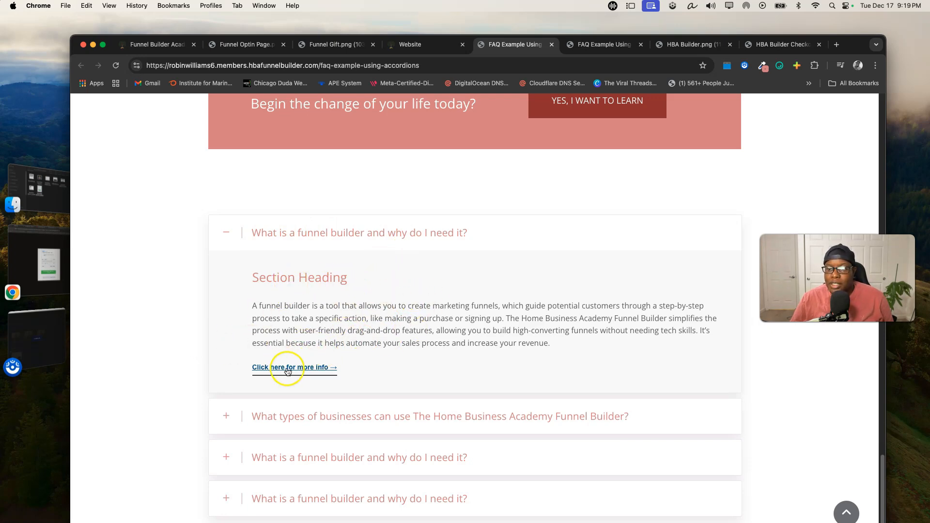
pyautogui.click(227, 416)
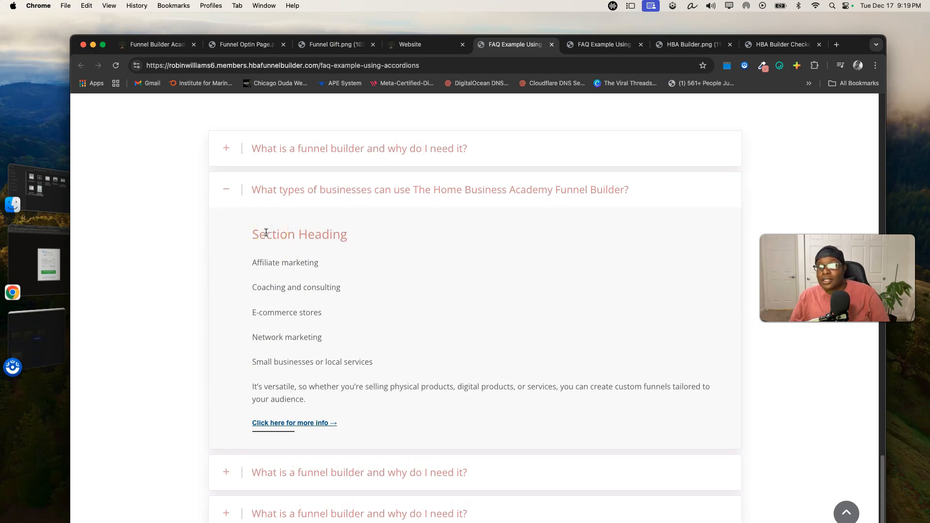
pyautogui.scroll(-1, 254, 368)
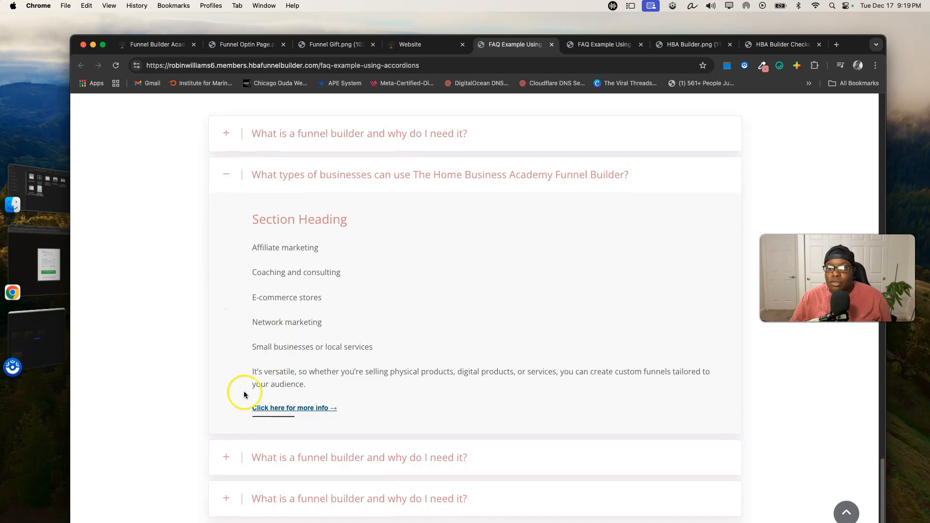
pyautogui.click(226, 458)
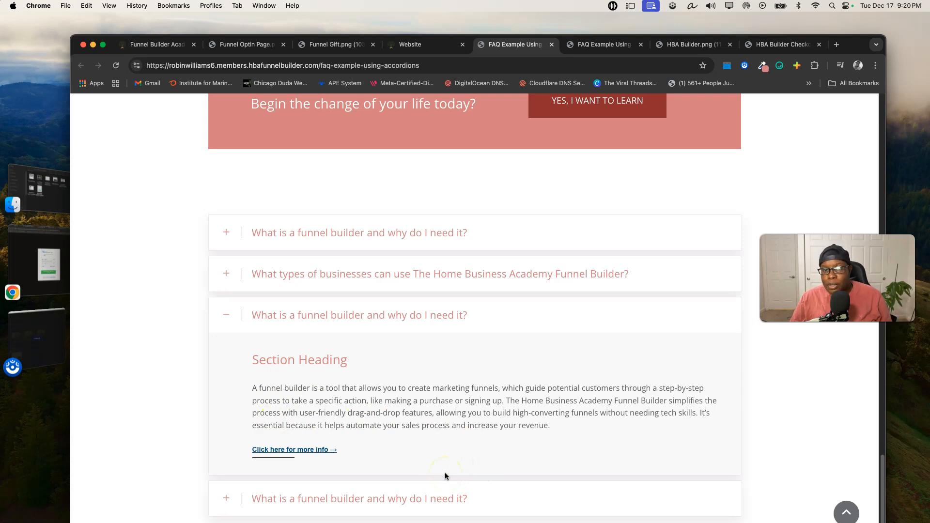
# View the earlier FAQ preview, the HBA Builder.png screenshot and the HBA Builder Checkout screenshot
pyautogui.click(590, 46)
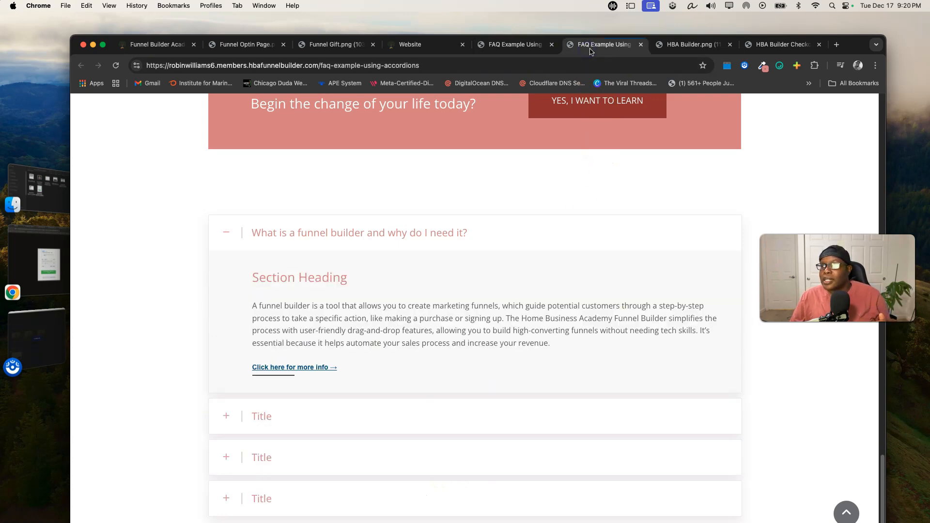
pyautogui.click(699, 51)
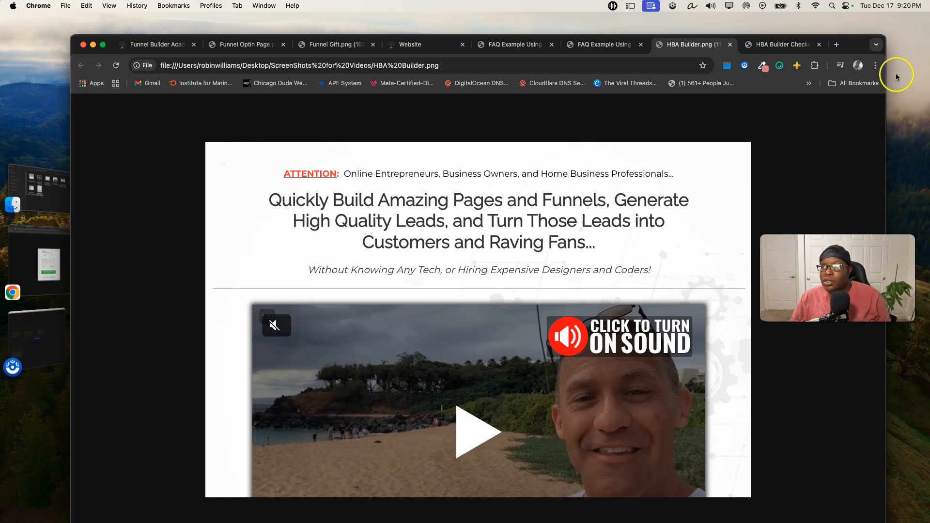
pyautogui.click(785, 47)
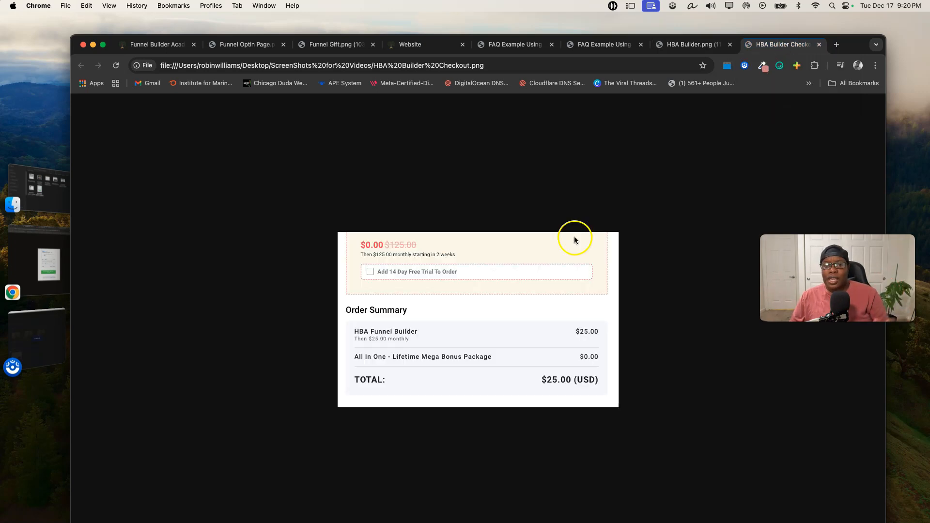